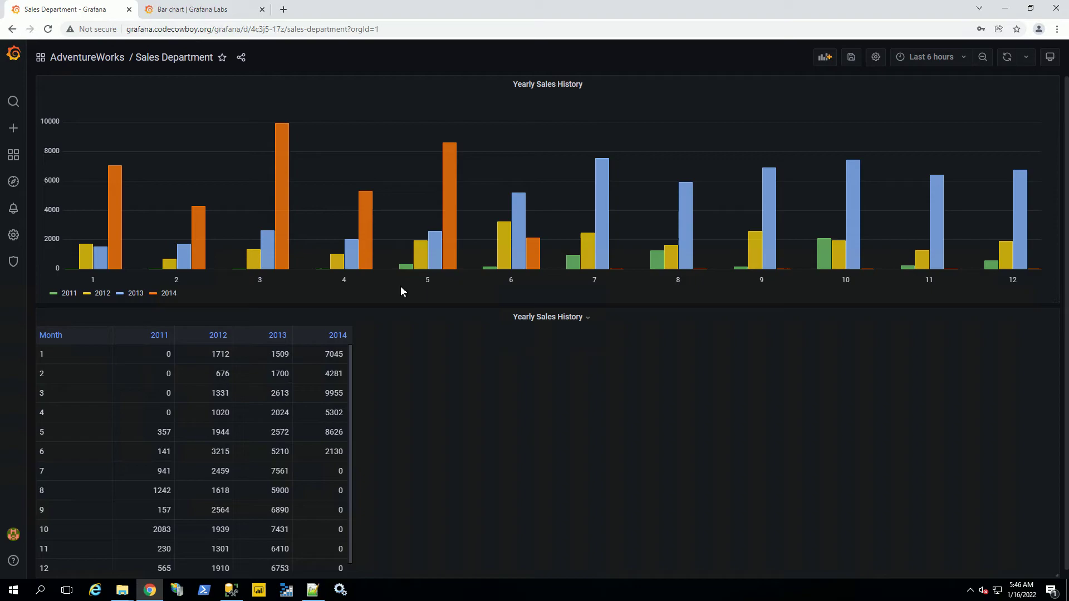
- Review the Grafana bar chart documentation page, then return to the Sales Department dashboard
{"action": "left_click", "coordinate": [218, 9]}
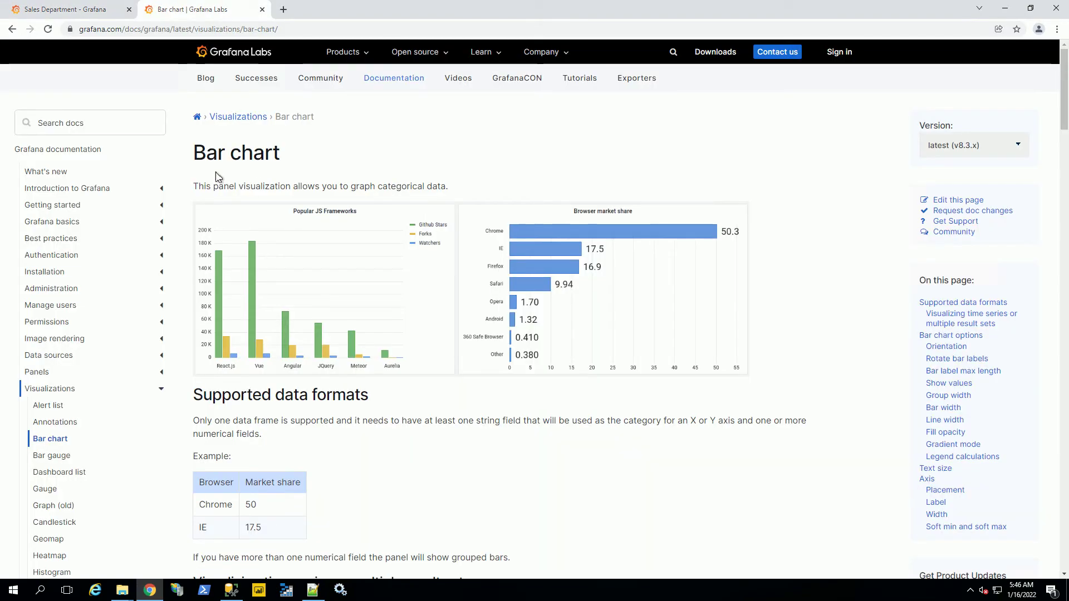
{"action": "scroll", "coordinate": [429, 287], "scroll_direction": "down", "scroll_amount": 10}
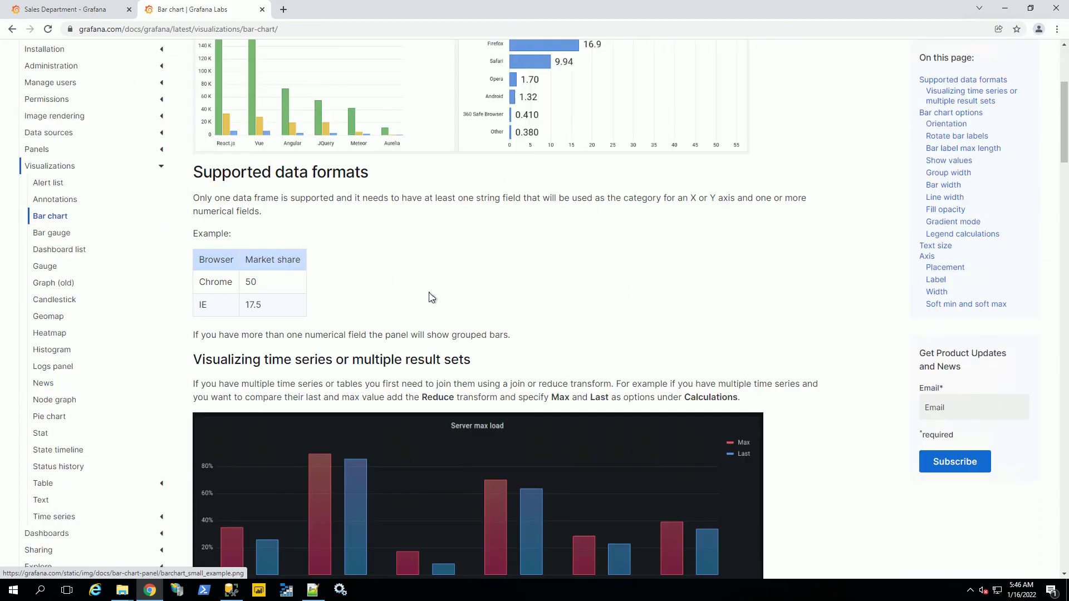
{"action": "scroll", "coordinate": [437, 332], "scroll_direction": "down", "scroll_amount": 3}
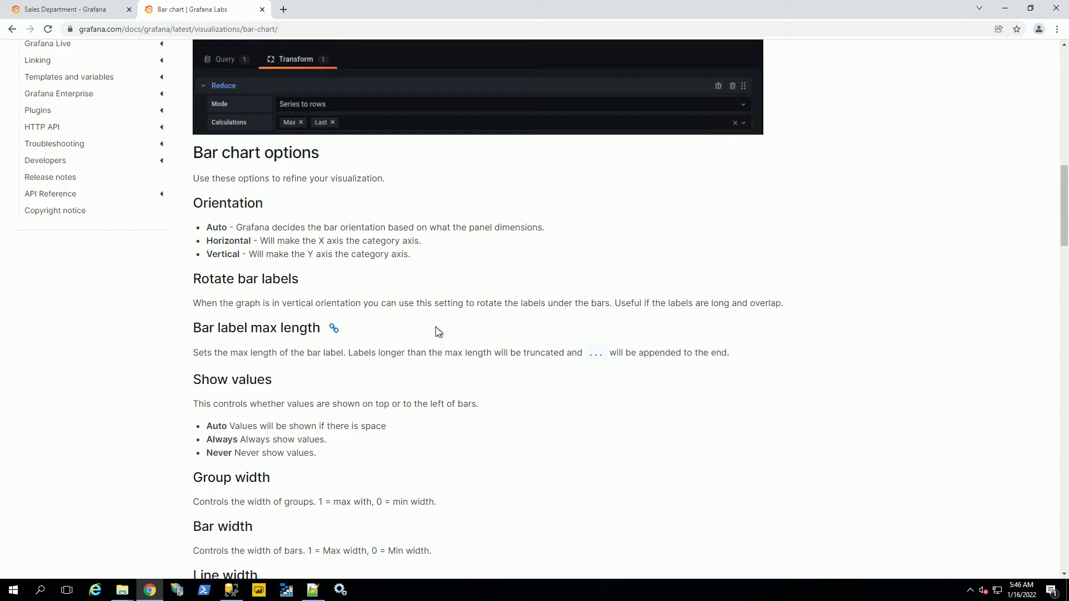
{"action": "scroll", "coordinate": [443, 336], "scroll_direction": "up", "scroll_amount": 7}
{"action": "scroll", "coordinate": [441, 337], "scroll_direction": "up", "scroll_amount": 15}
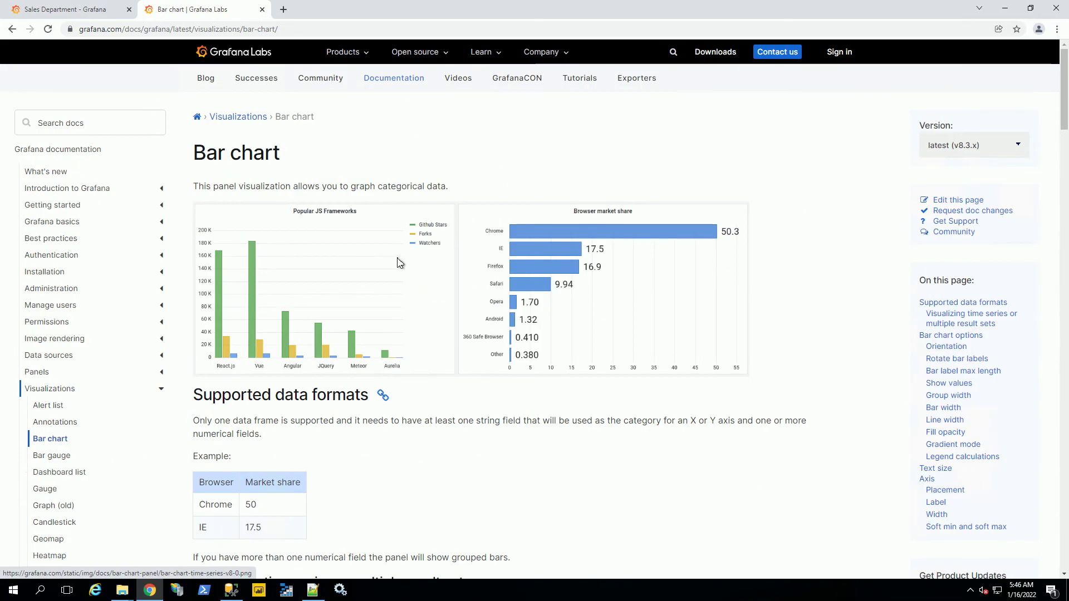
{"action": "left_click", "coordinate": [83, 9]}
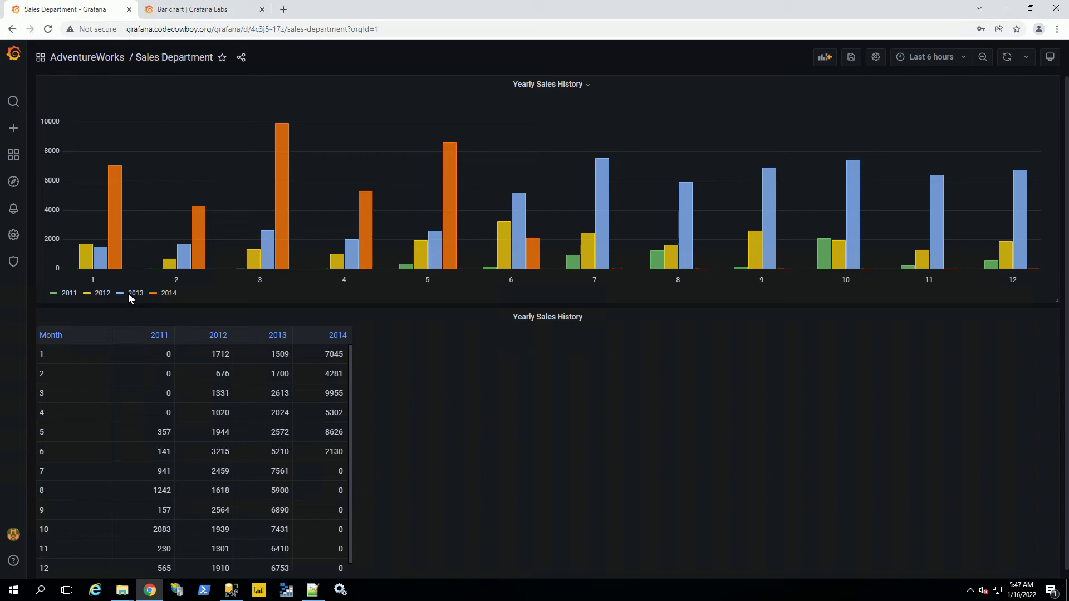
- In SSMS, inspect the PIVOT results grid's 2012 values for months 3, 4 and 5
{"action": "mouse_move", "coordinate": [116, 178]}
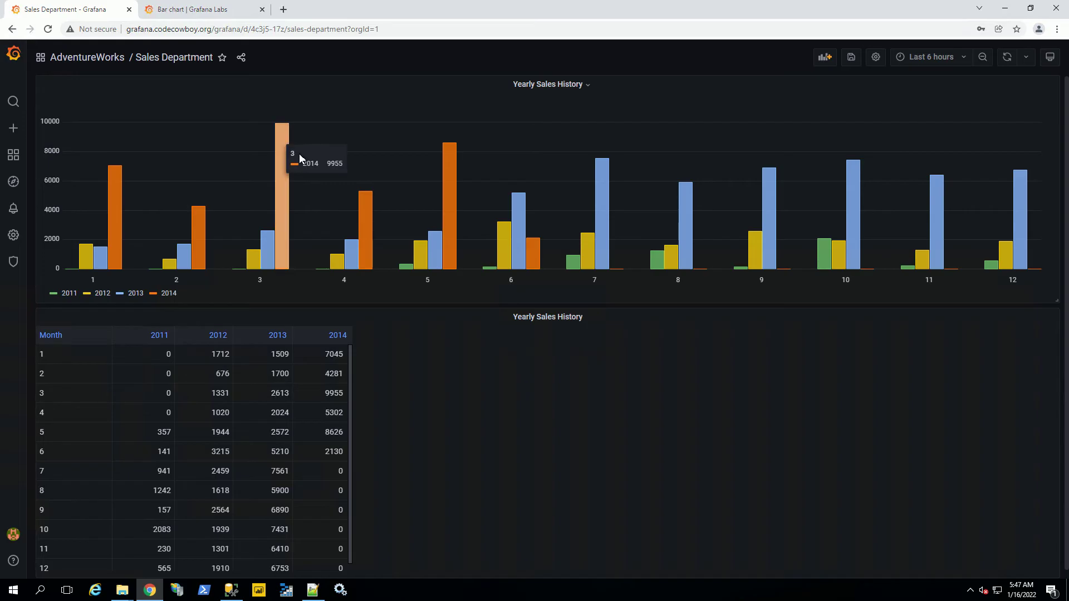
{"action": "mouse_move", "coordinate": [279, 140]}
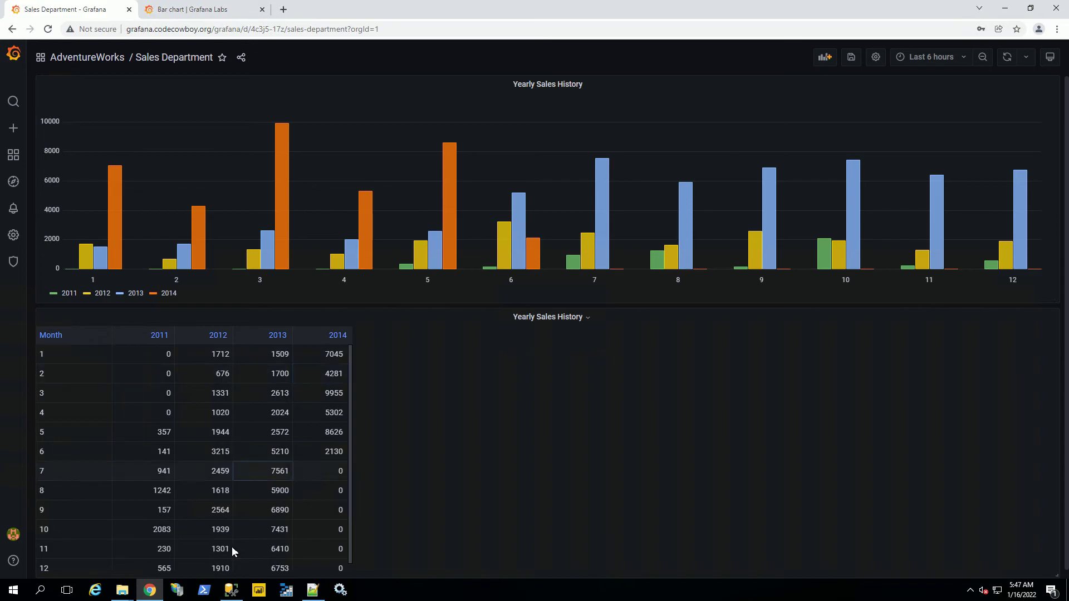
{"action": "left_click", "coordinate": [226, 596]}
{"action": "left_click", "coordinate": [485, 208]}
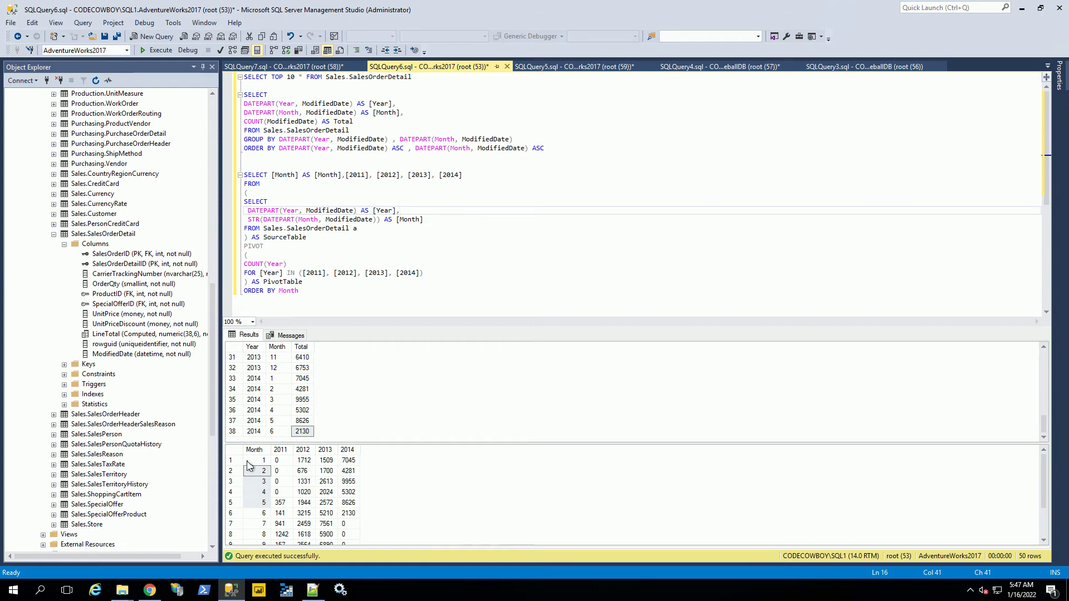
{"action": "left_click", "coordinate": [233, 451]}
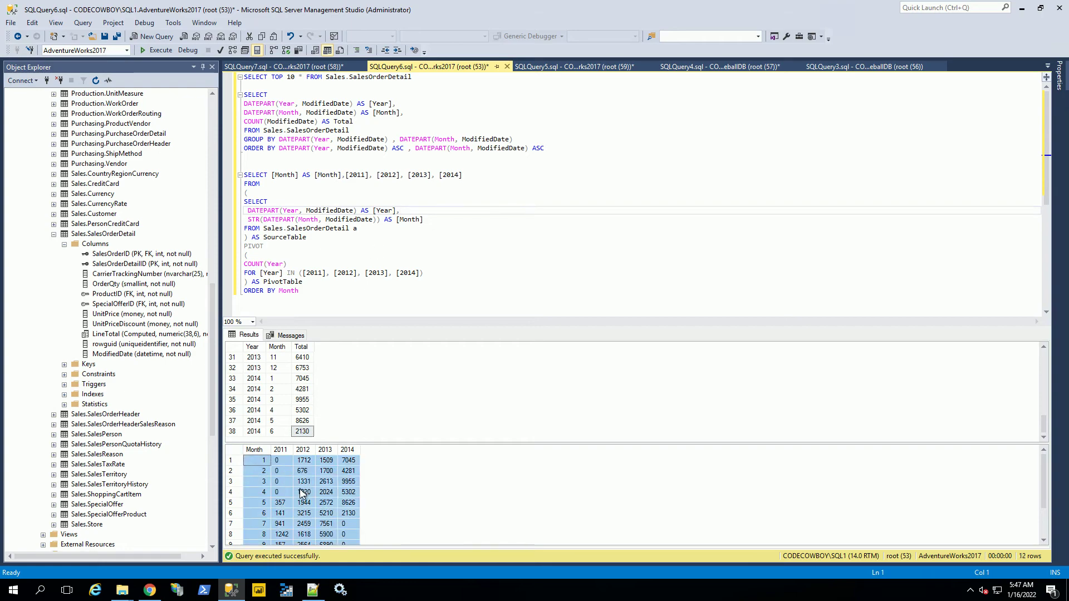
{"action": "left_click", "coordinate": [301, 492]}
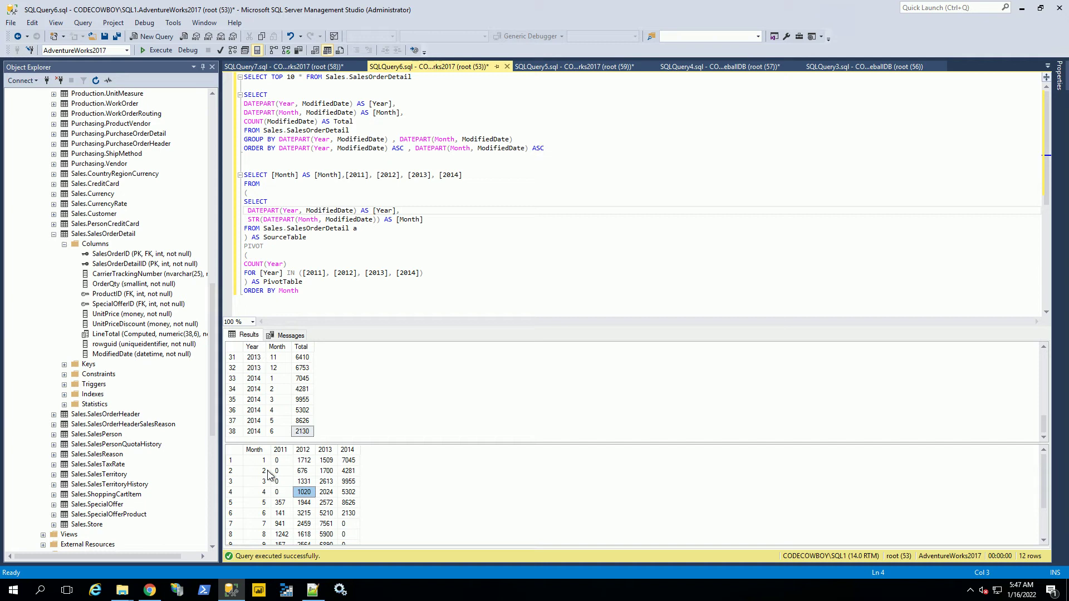
{"action": "left_click", "coordinate": [150, 591]}
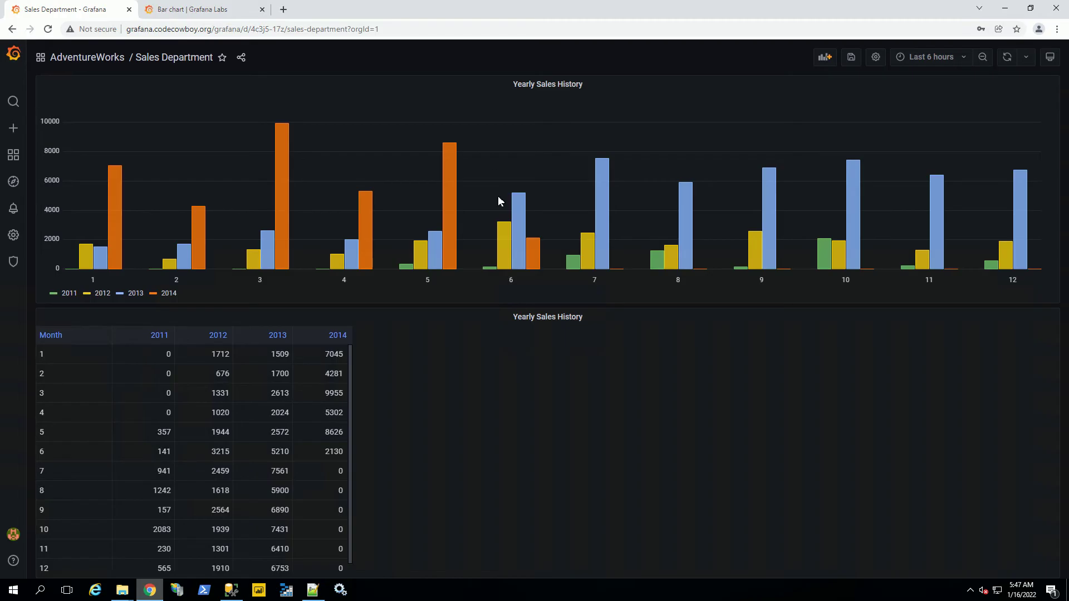
{"action": "left_click", "coordinate": [1005, 8]}
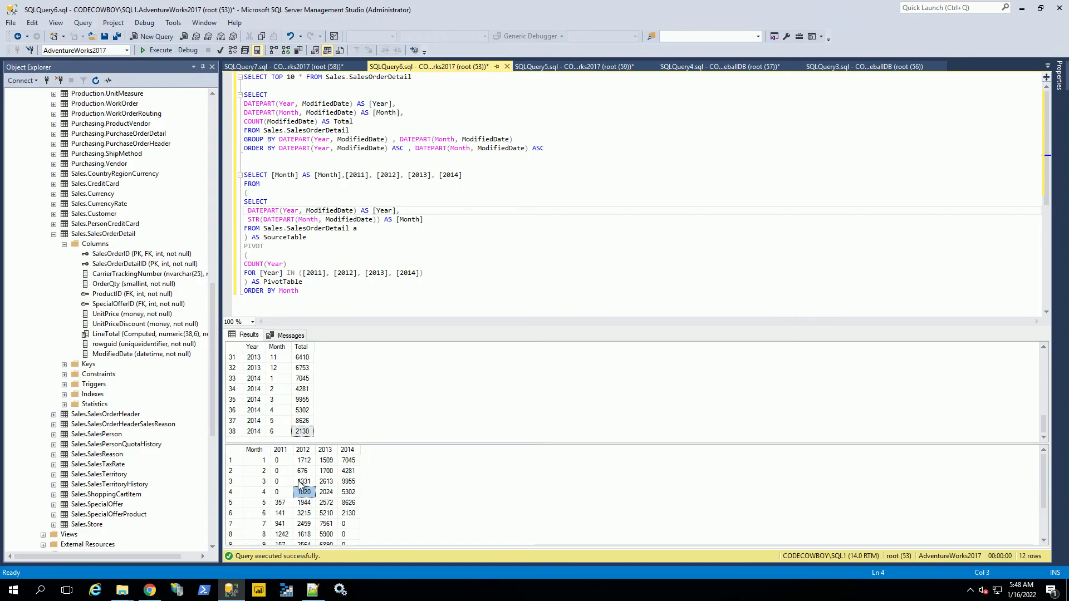
{"action": "left_click", "coordinate": [304, 482]}
{"action": "left_click", "coordinate": [303, 505]}
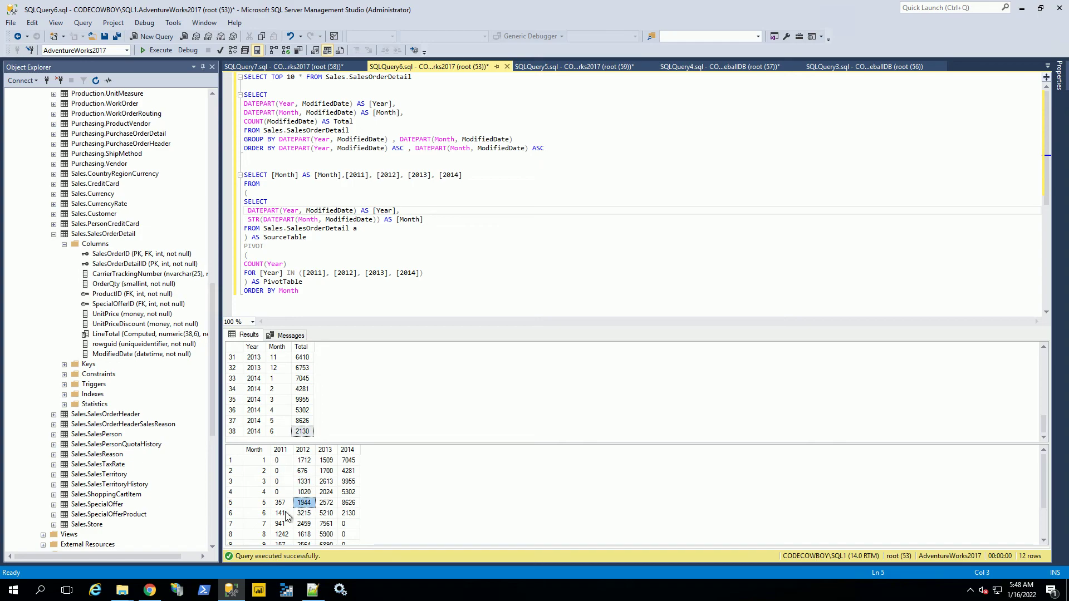
- Select the SELECT TOP 10 query line and the Sales.SalesOrderDetail table in Object Explorer
{"action": "left_click", "coordinate": [411, 159]}
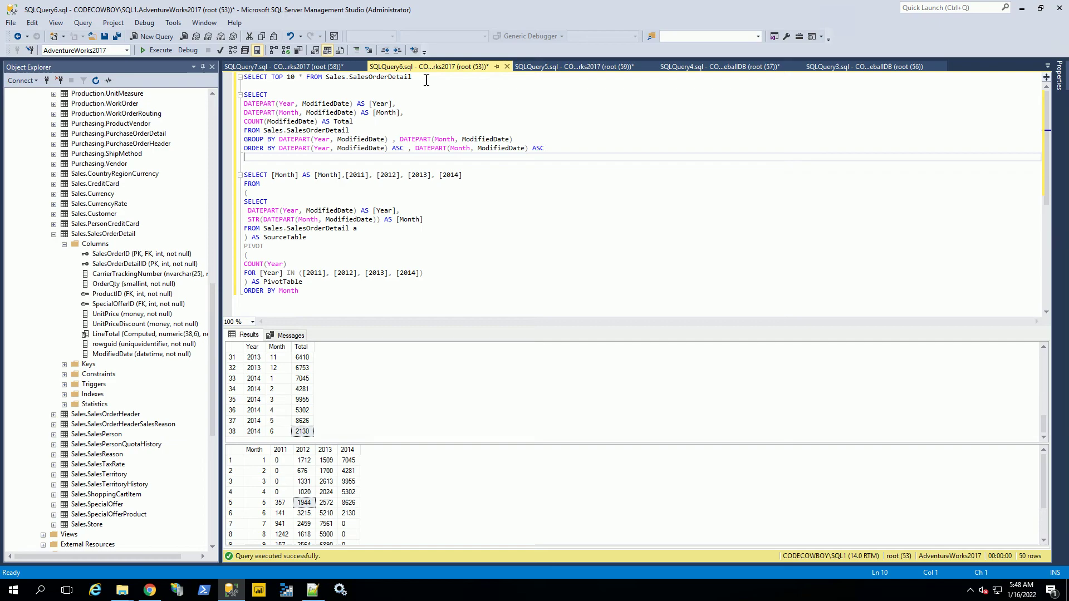
{"action": "left_click_drag", "start_coordinate": [412, 77], "coordinate": [223, 81]}
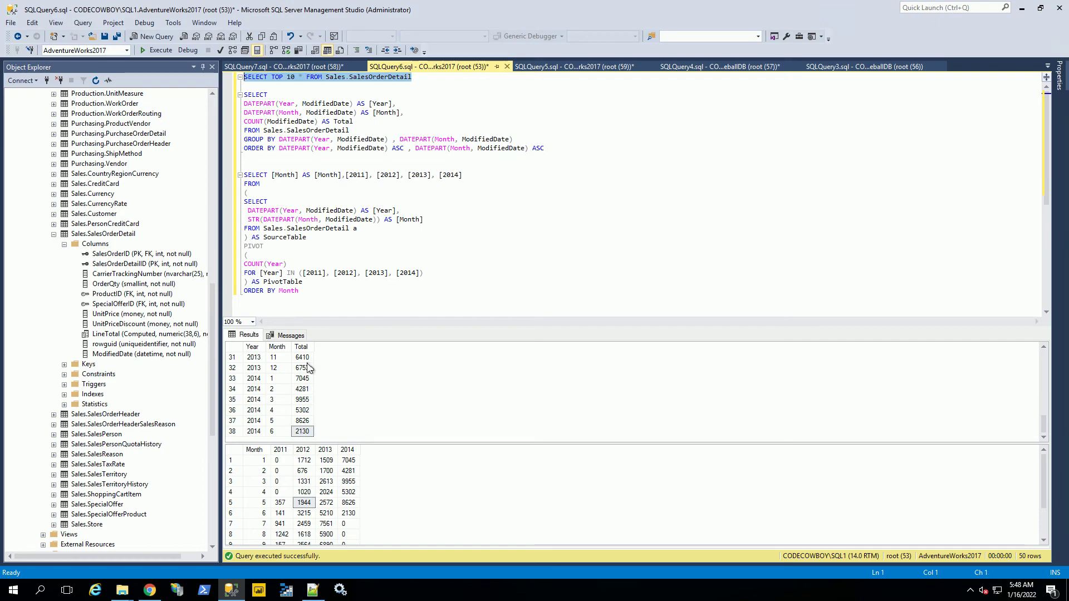
{"action": "left_click", "coordinate": [103, 235]}
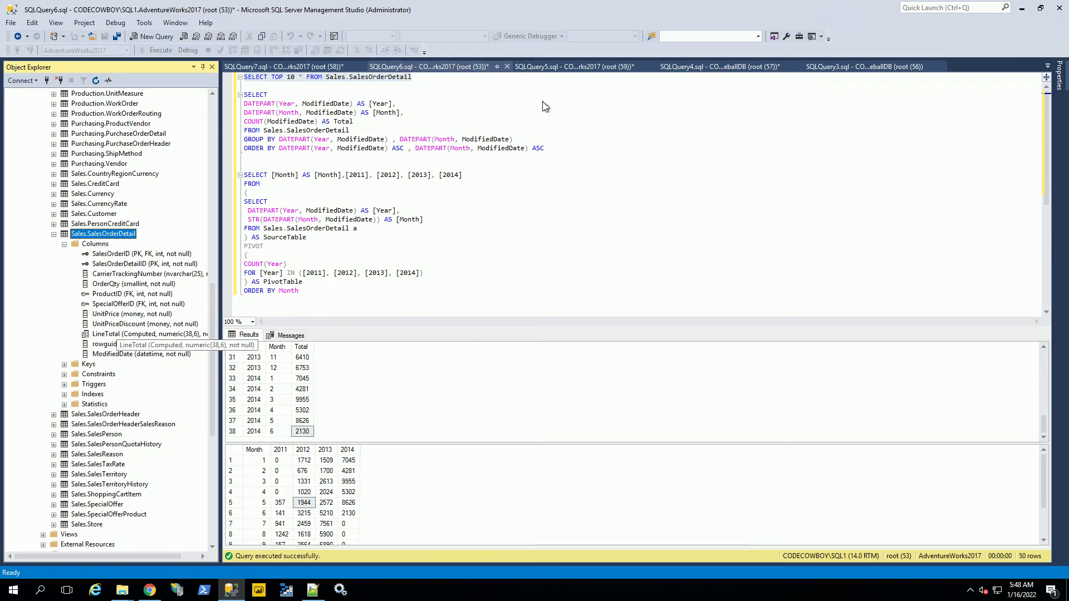
- Run the SELECT TOP 10 query and inspect its ModifiedDate values in rows 2–8
{"action": "left_click", "coordinate": [546, 81]}
{"action": "left_click", "coordinate": [443, 87]}
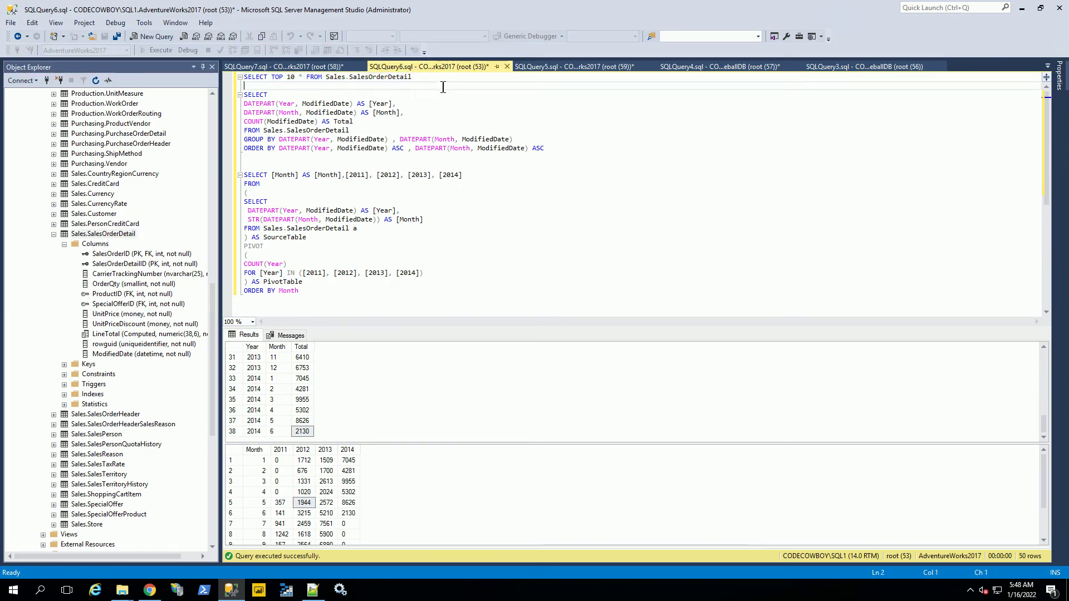
{"action": "left_click", "coordinate": [227, 76]}
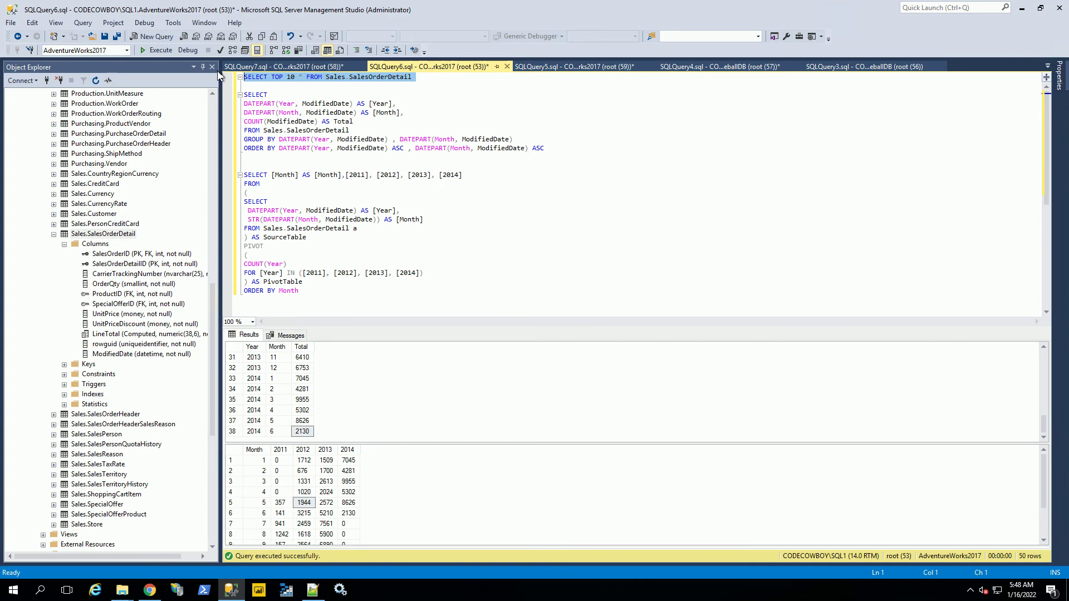
{"action": "key", "text": "F5"}
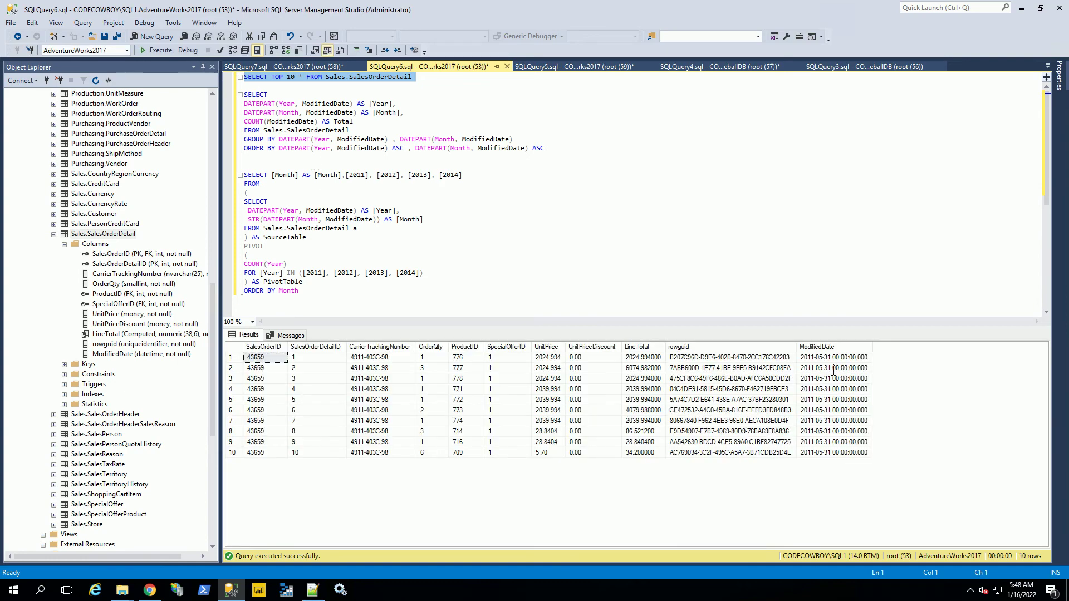
{"action": "left_click_drag", "start_coordinate": [833, 370], "coordinate": [829, 421]}
{"action": "left_click", "coordinate": [823, 432]}
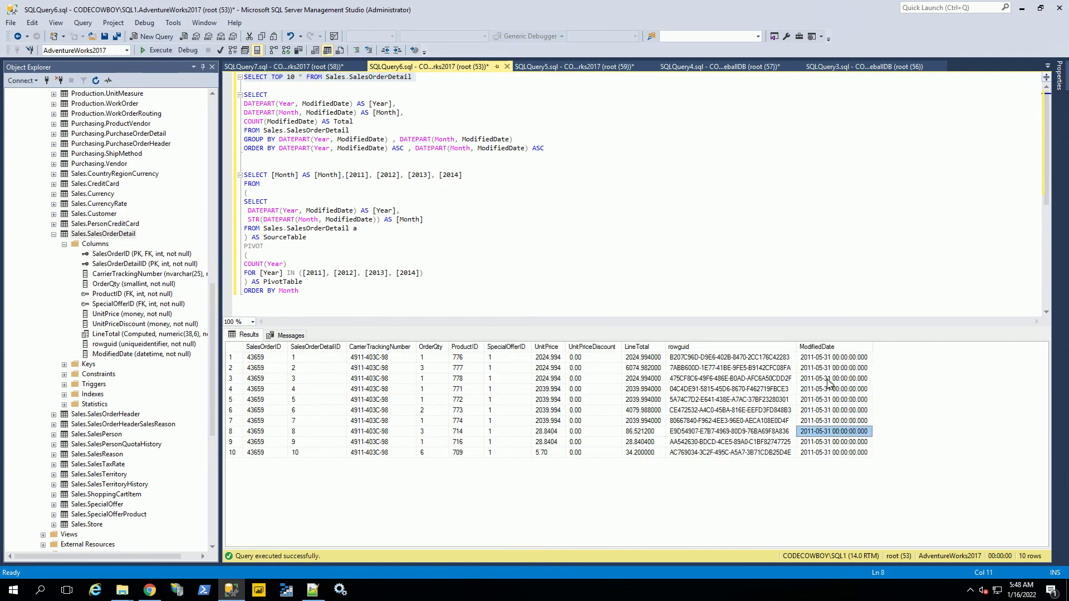
{"action": "left_click_drag", "start_coordinate": [828, 379], "coordinate": [829, 399]}
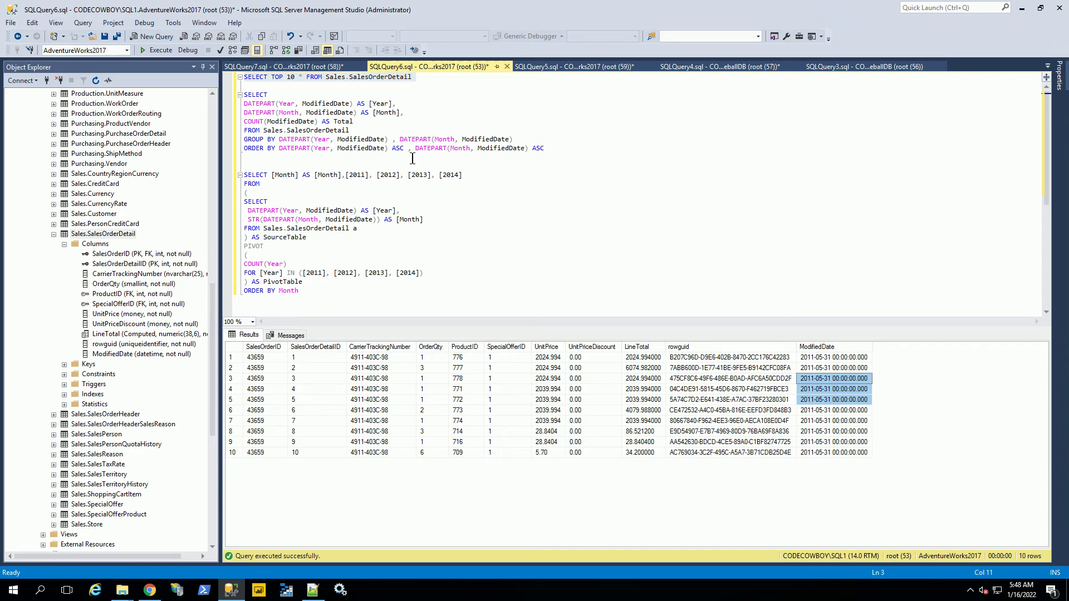
- Highlight the grouped Year/Month/Total query through ORDER BY and execute only it with F5
{"action": "left_click", "coordinate": [426, 160]}
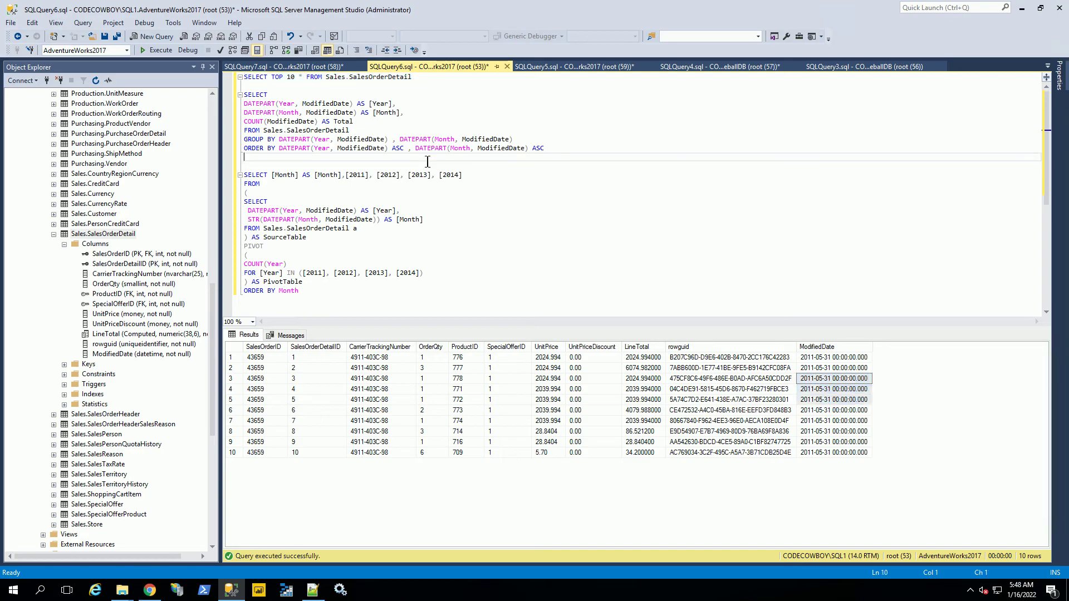
{"action": "left_click", "coordinate": [255, 88]}
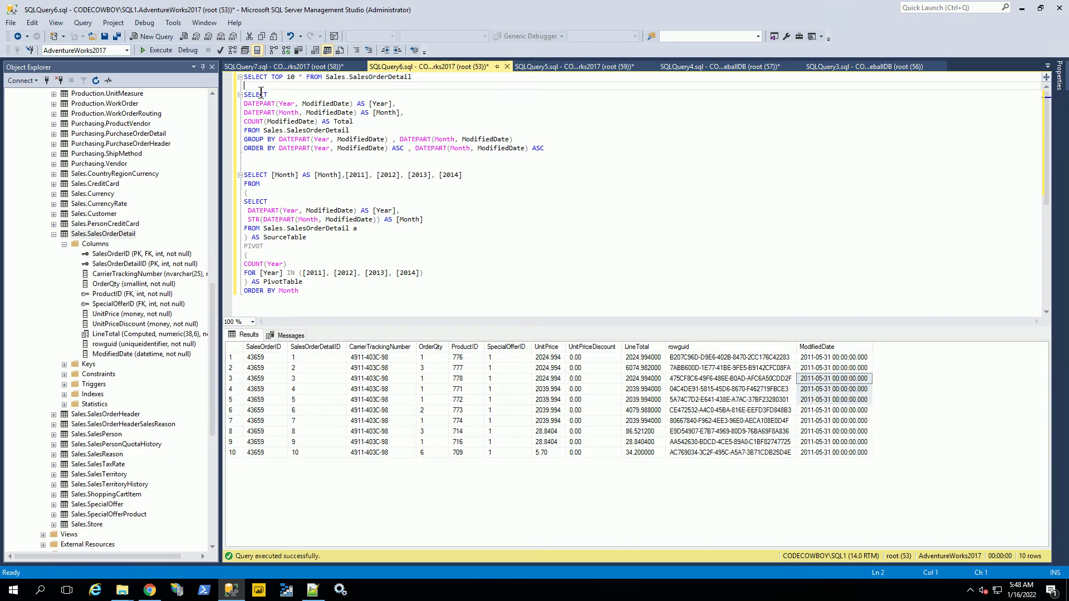
{"action": "left_click", "coordinate": [362, 148]}
{"action": "left_click_drag", "start_coordinate": [367, 123], "coordinate": [225, 125]}
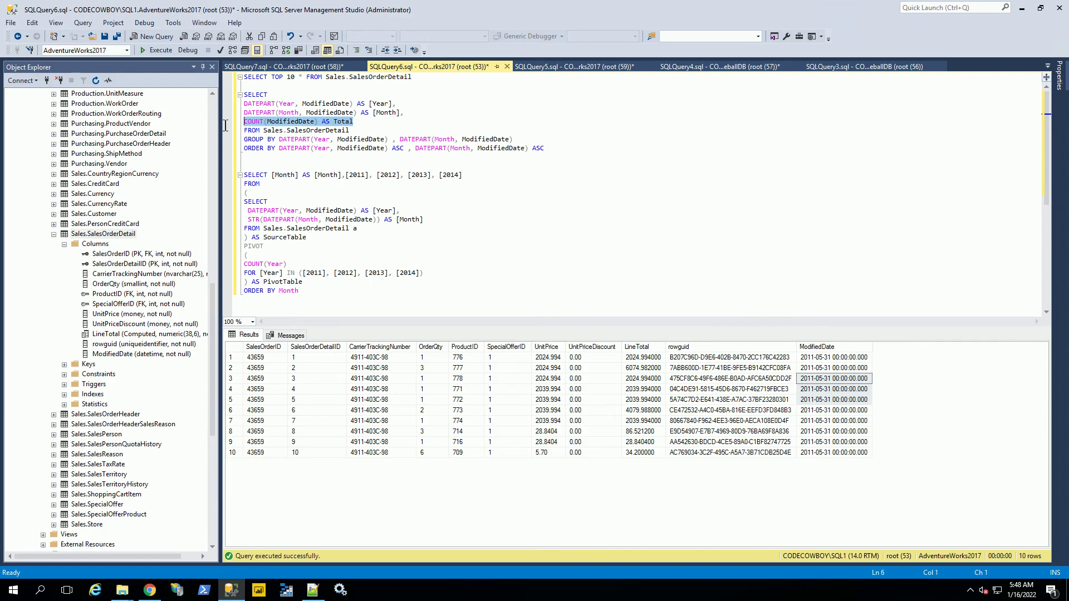
{"action": "left_click", "coordinate": [379, 129]}
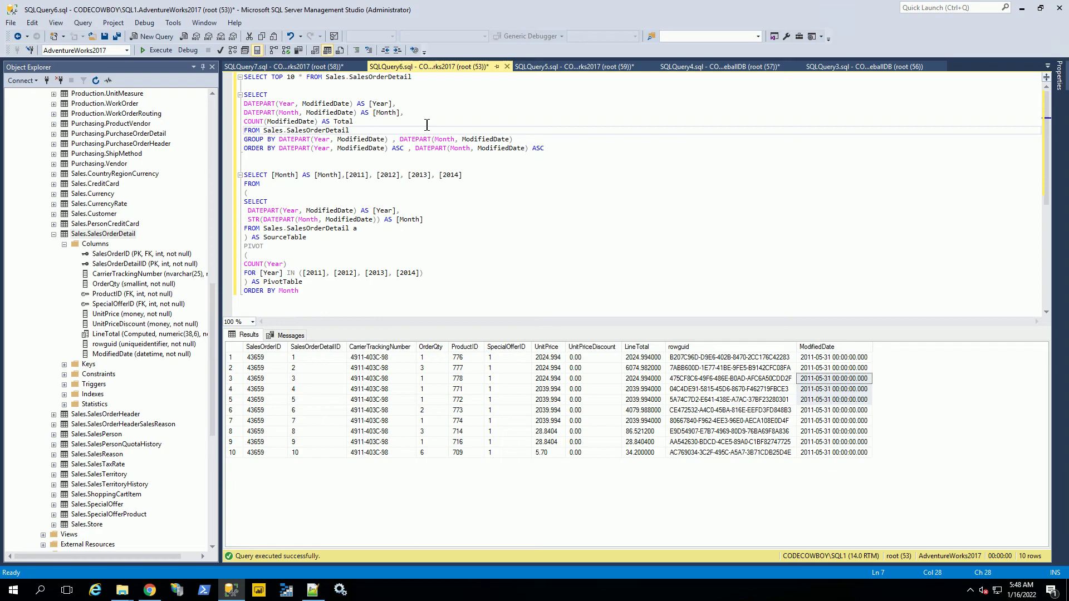
{"action": "left_click", "coordinate": [455, 140]}
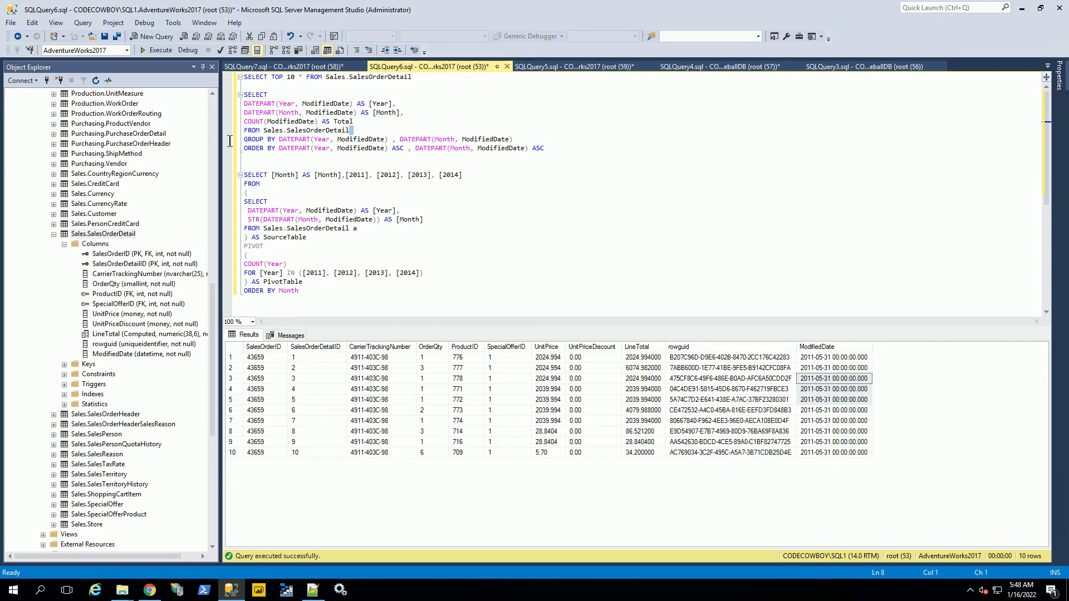
{"action": "left_click_drag", "start_coordinate": [552, 141], "coordinate": [211, 142]}
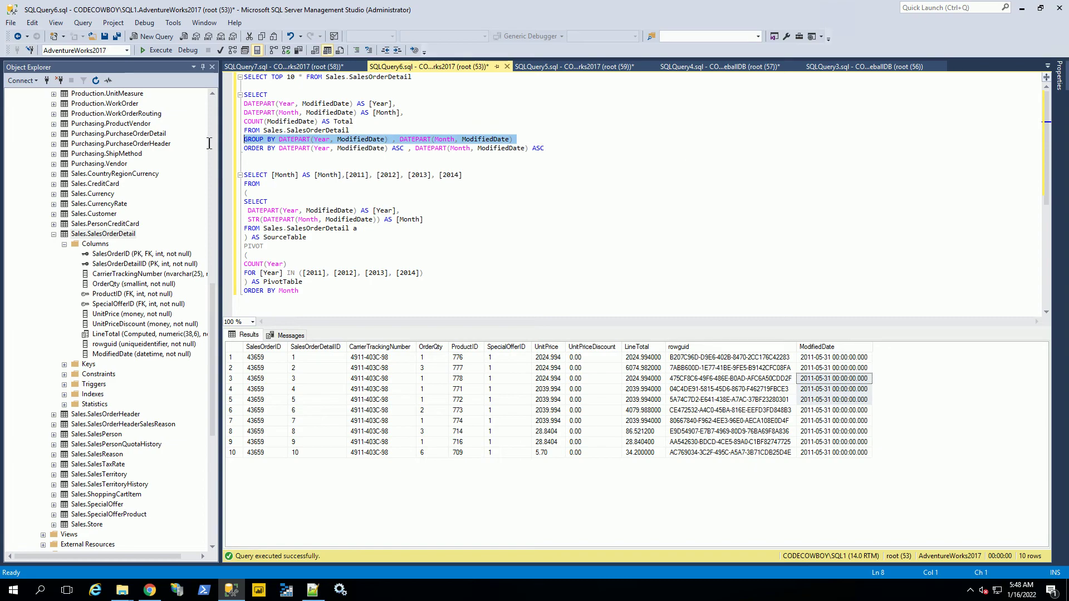
{"action": "left_click", "coordinate": [319, 161]}
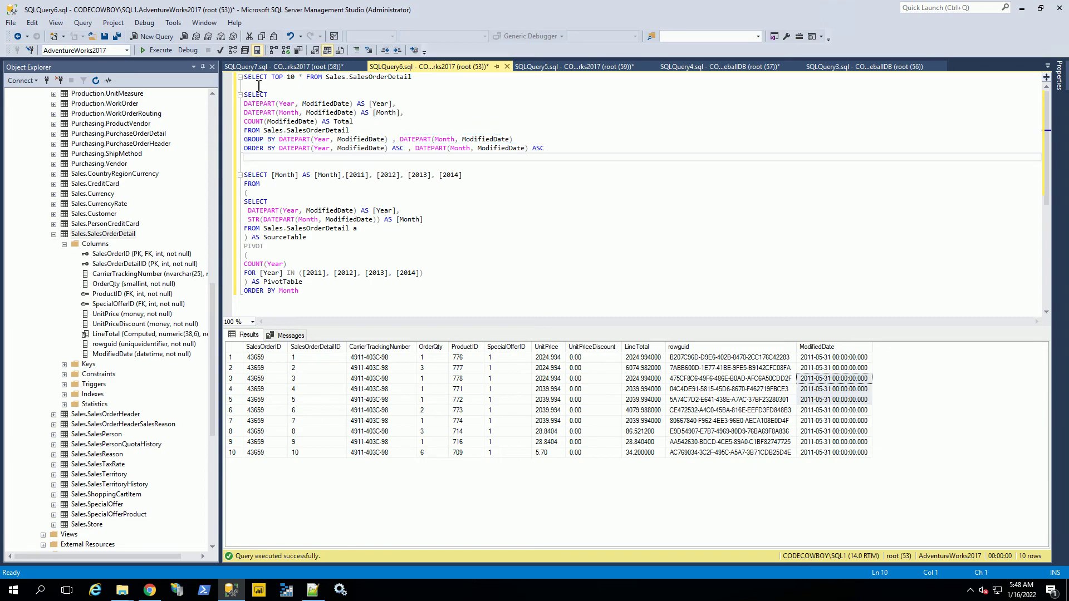
{"action": "left_click_drag", "start_coordinate": [245, 89], "coordinate": [548, 149]}
{"action": "left_click", "coordinate": [334, 158]}
{"action": "left_click_drag", "start_coordinate": [246, 85], "coordinate": [257, 164]}
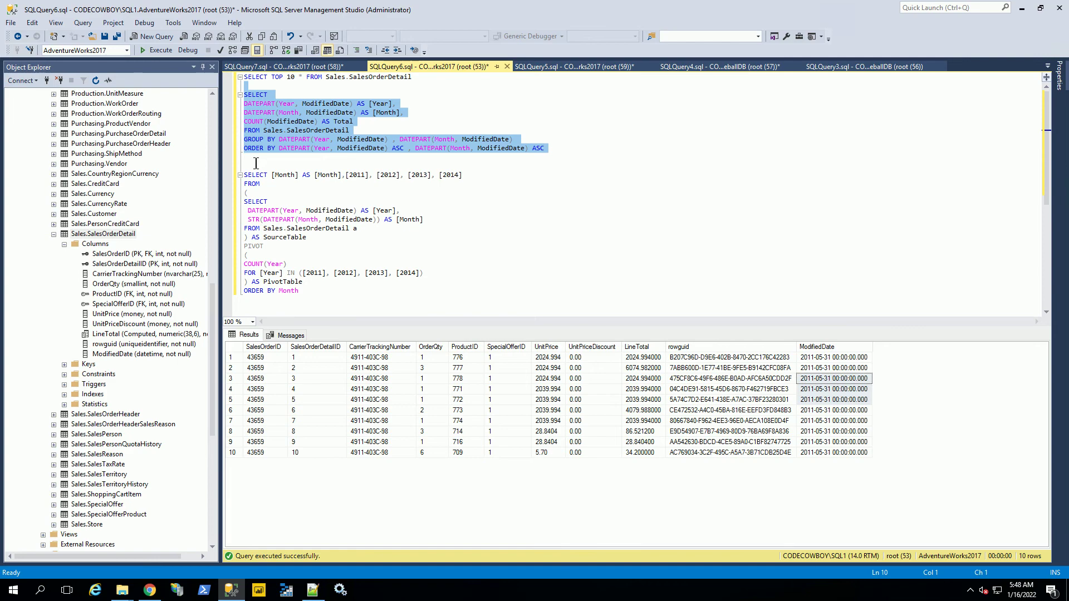
{"action": "key", "text": "F5"}
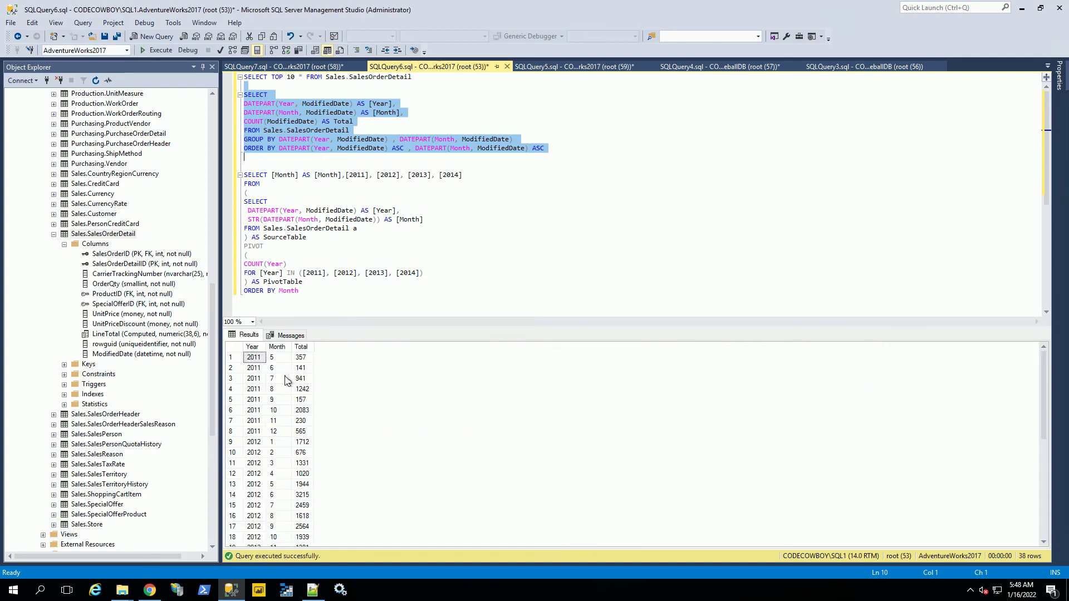
- Widen the Year column and check the first rows: May 2011 totals 357, next row 141
{"action": "left_click_drag", "start_coordinate": [267, 348], "coordinate": [420, 351]}
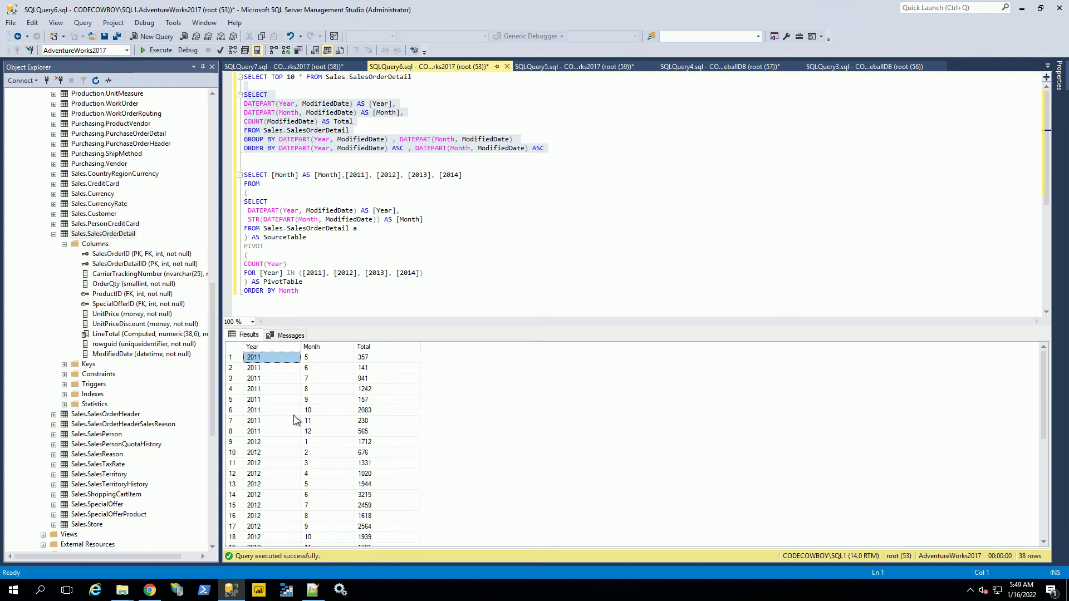
{"action": "left_click", "coordinate": [269, 383]}
{"action": "left_click_drag", "start_coordinate": [261, 359], "coordinate": [327, 367]}
{"action": "left_click", "coordinate": [369, 359]}
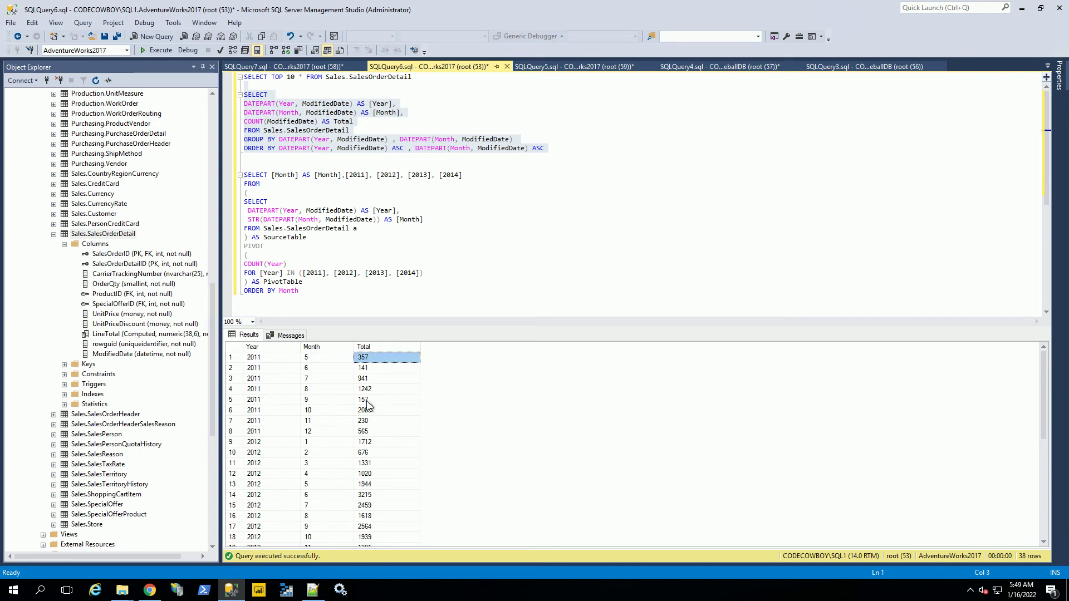
{"action": "left_click", "coordinate": [373, 369]}
{"action": "left_click", "coordinate": [388, 359]}
{"action": "left_click", "coordinate": [322, 360]}
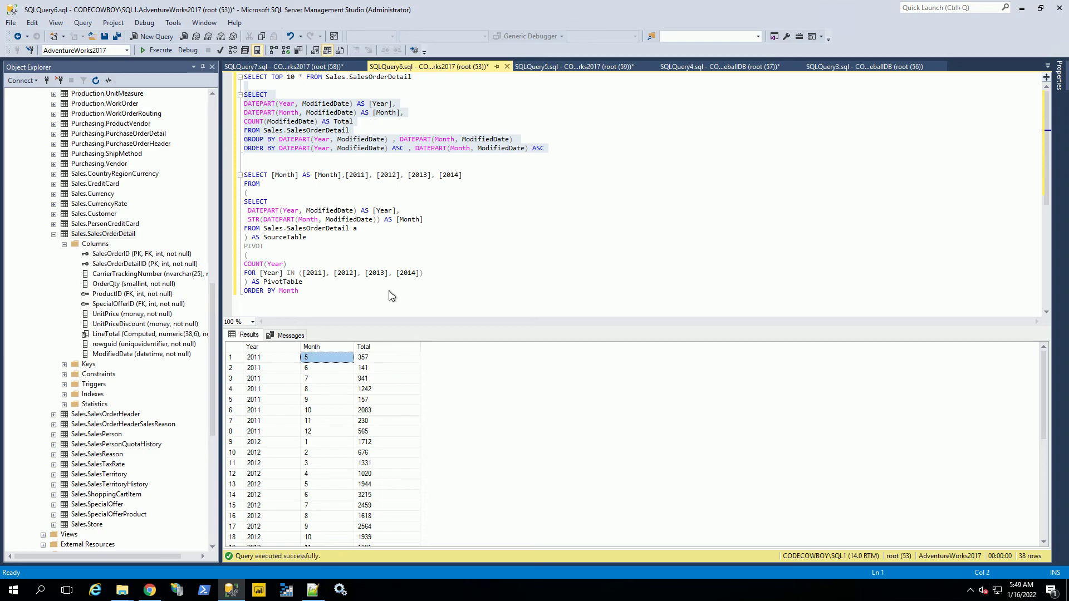
- Highlight the remaining 2011 monthly rows, confirming December 2011 totals 565
{"action": "left_click", "coordinate": [360, 196]}
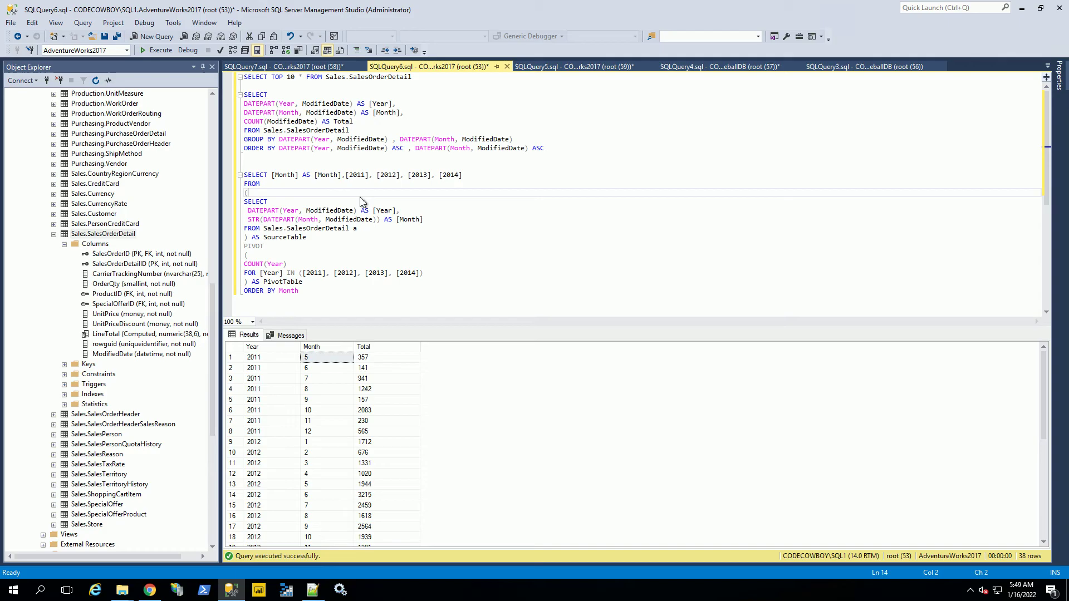
{"action": "left_click_drag", "start_coordinate": [267, 368], "coordinate": [382, 434]}
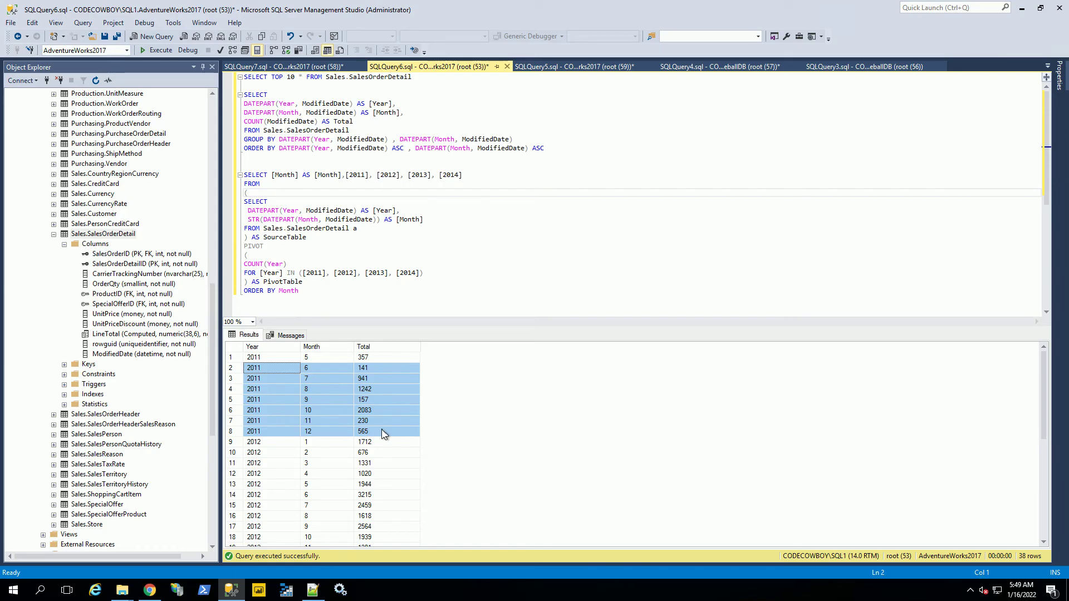
{"action": "left_click", "coordinate": [383, 433]}
{"action": "left_click", "coordinate": [336, 265]}
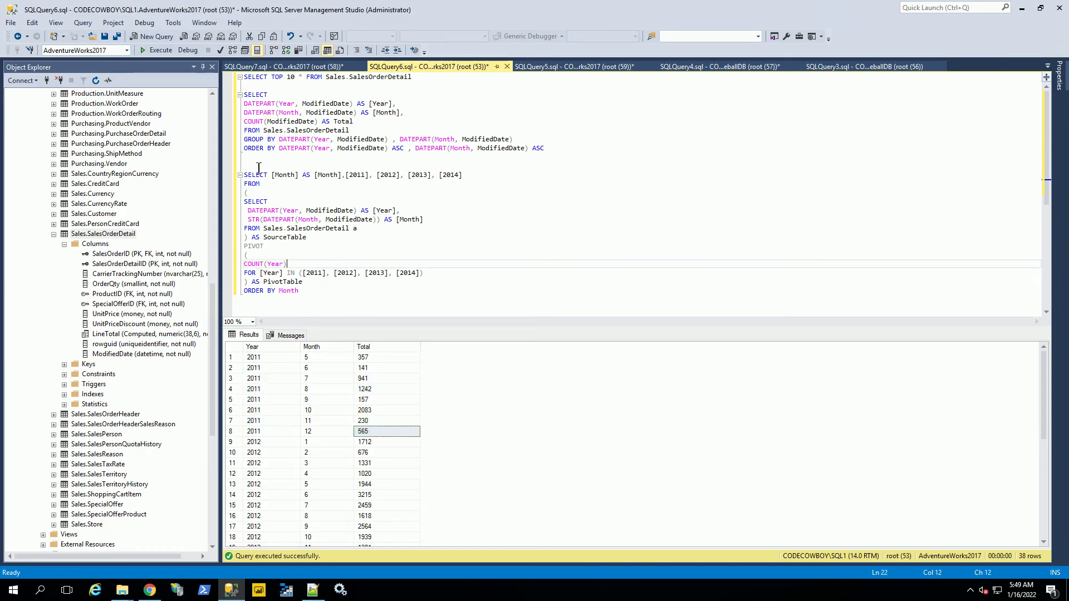
{"action": "left_click", "coordinate": [337, 432]}
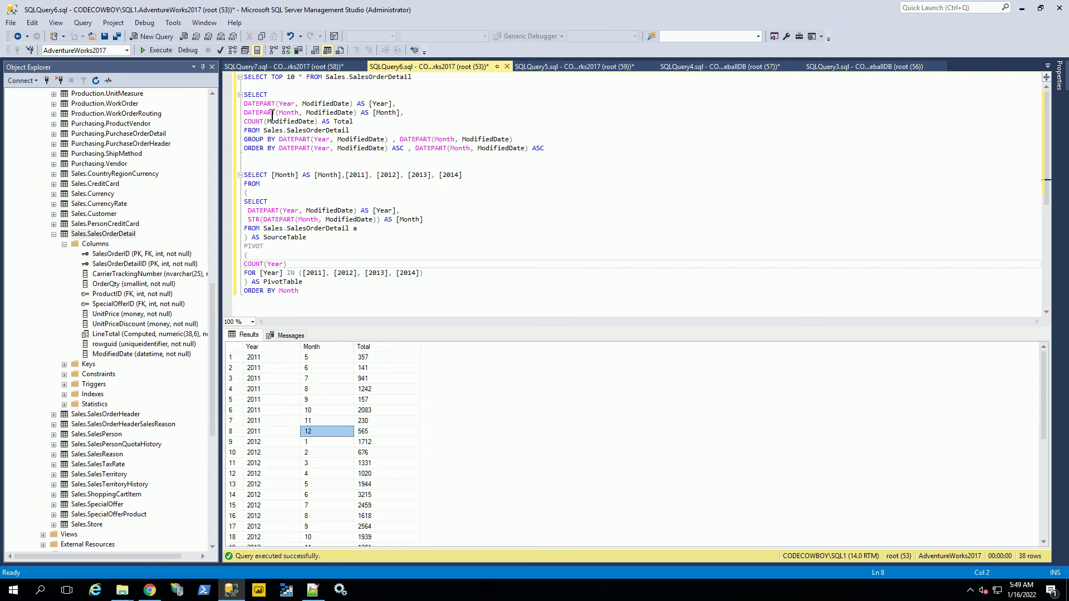
- Run the PIVOT query and inspect its Month and 2011–2014 columns, e.g. 2564 for September 2012
{"action": "left_click_drag", "start_coordinate": [258, 166], "coordinate": [358, 303]}
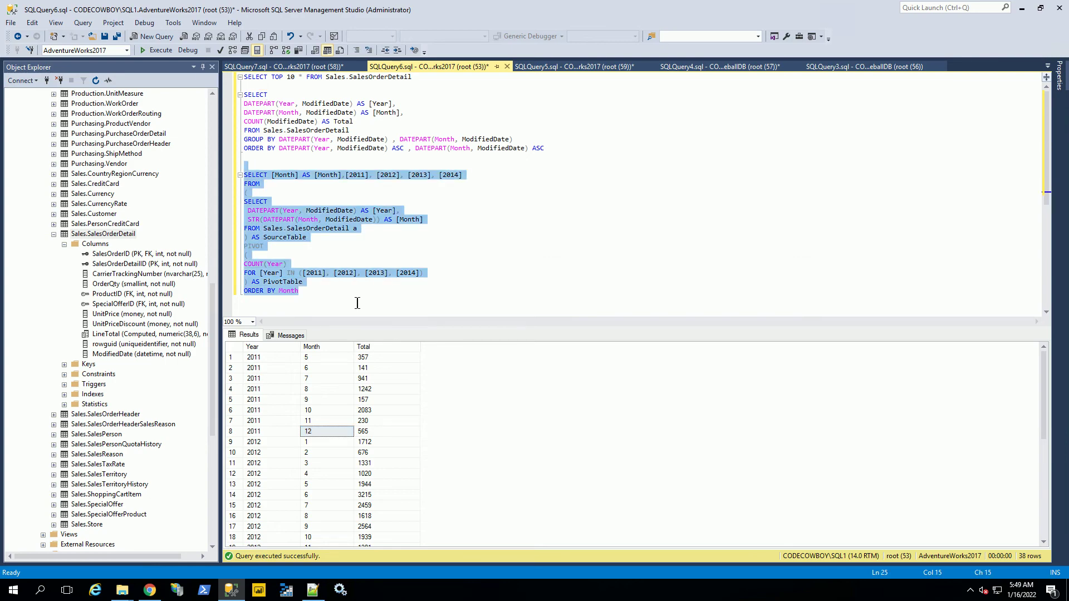
{"action": "key", "text": "F5"}
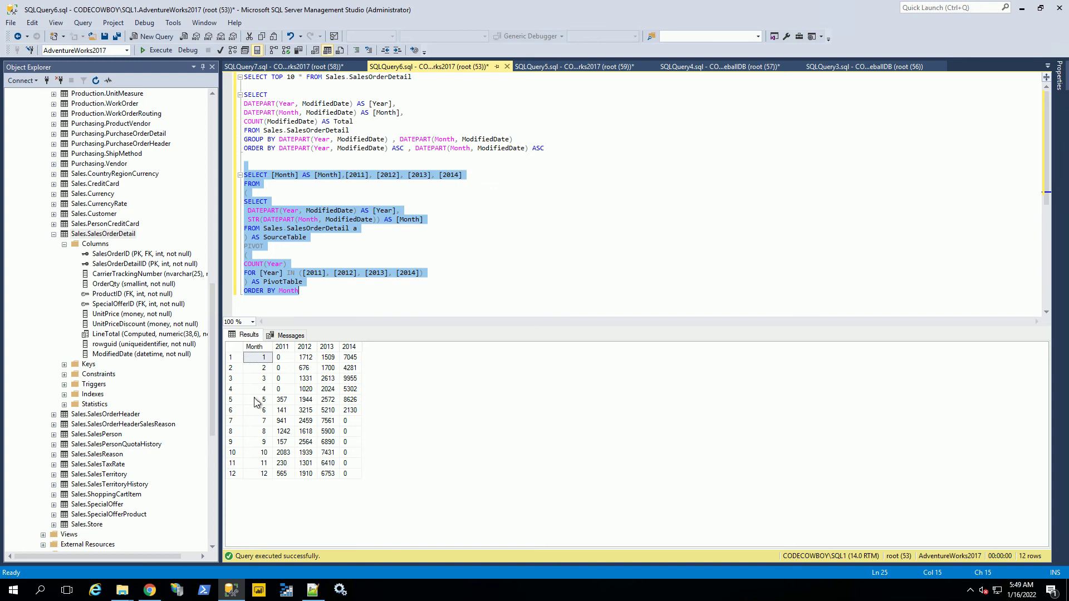
{"action": "left_click", "coordinate": [282, 347]}
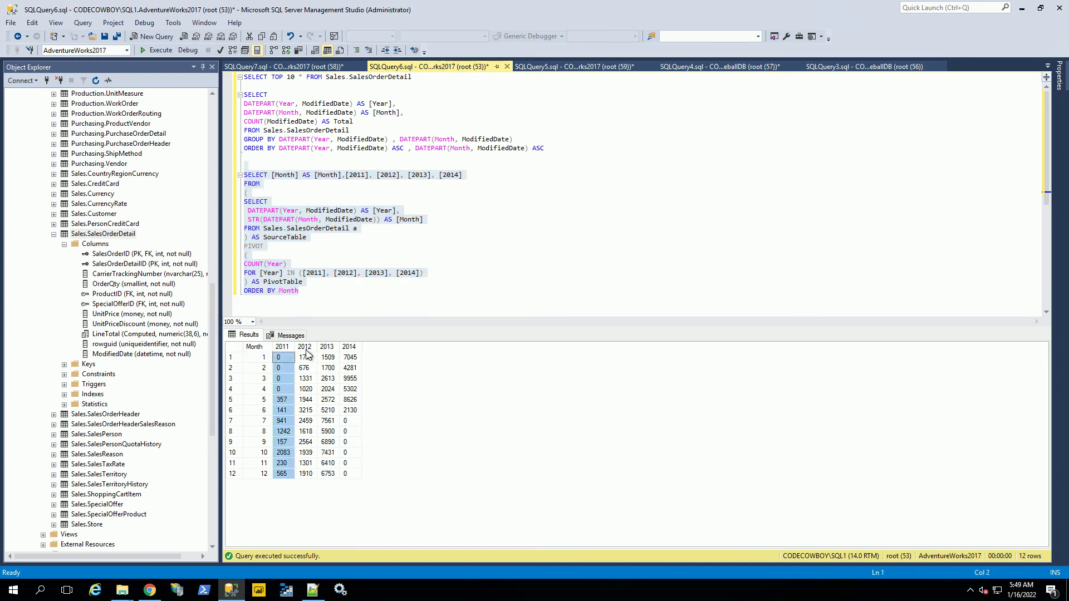
{"action": "left_click", "coordinate": [305, 346]}
{"action": "left_click", "coordinate": [327, 347]}
{"action": "left_click", "coordinate": [350, 347]}
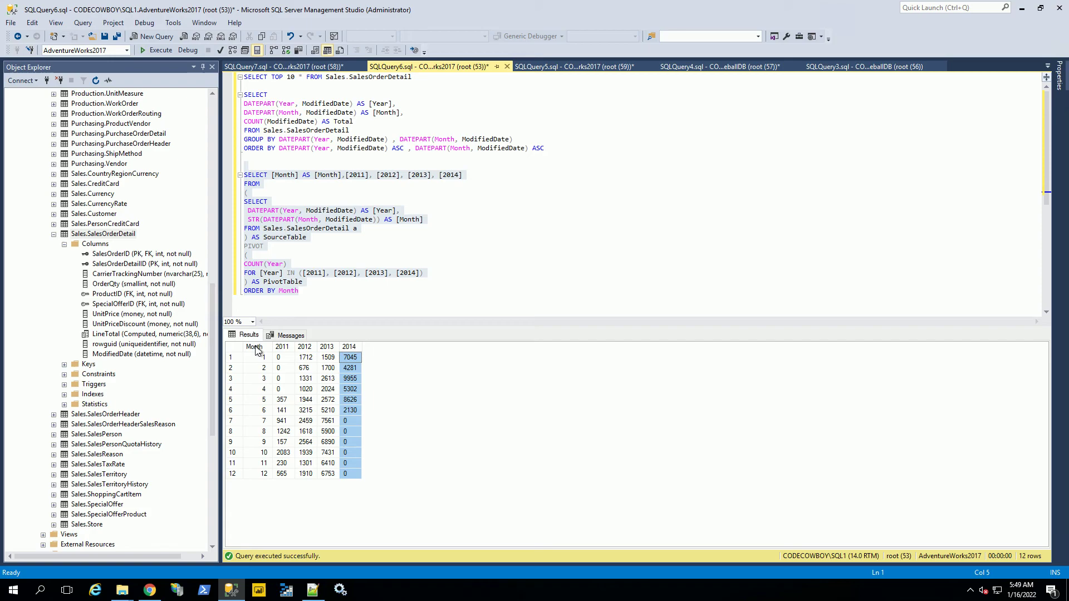
{"action": "left_click", "coordinate": [255, 347]}
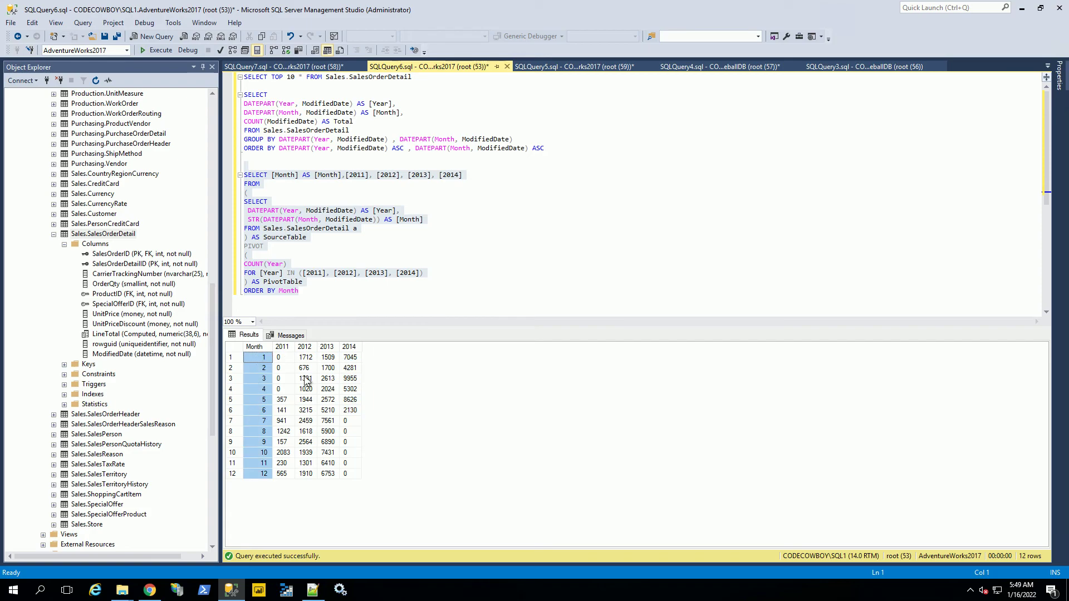
{"action": "left_click_drag", "start_coordinate": [283, 368], "coordinate": [352, 412]}
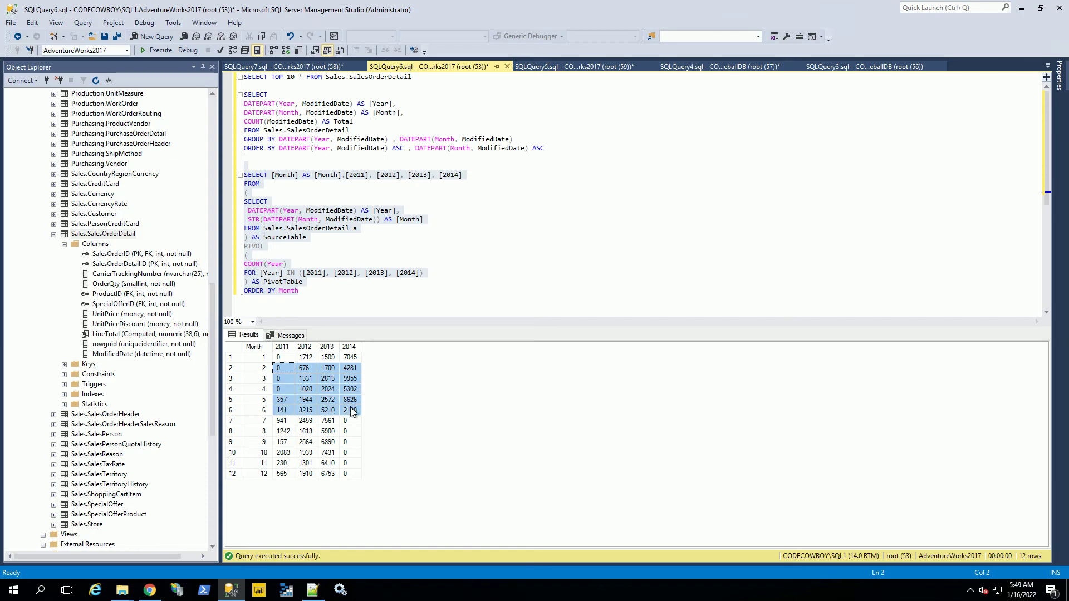
{"action": "left_click", "coordinate": [313, 442]}
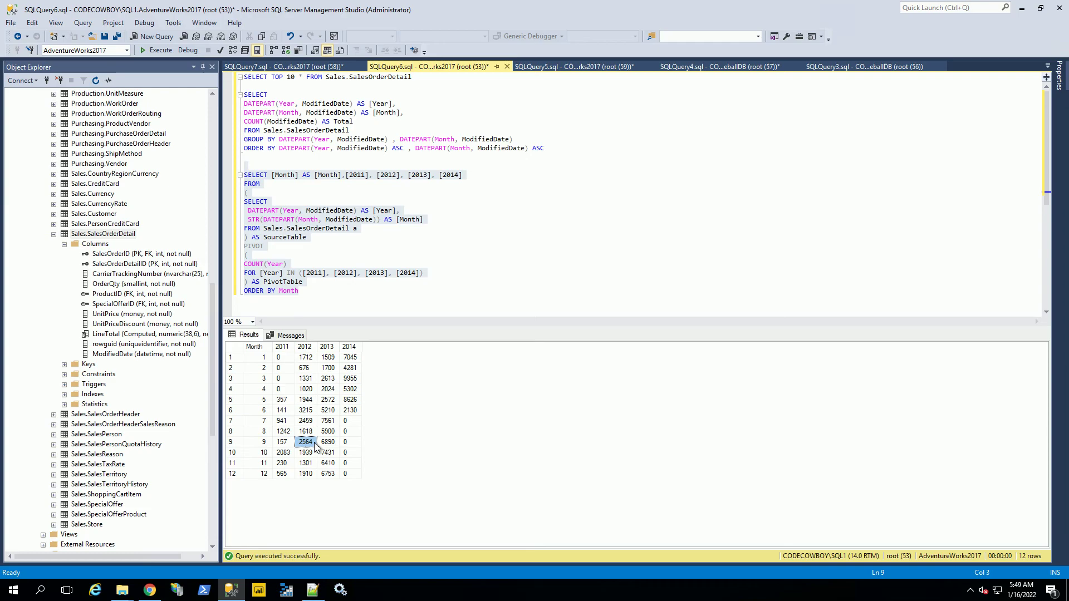
{"action": "left_click", "coordinate": [328, 304]}
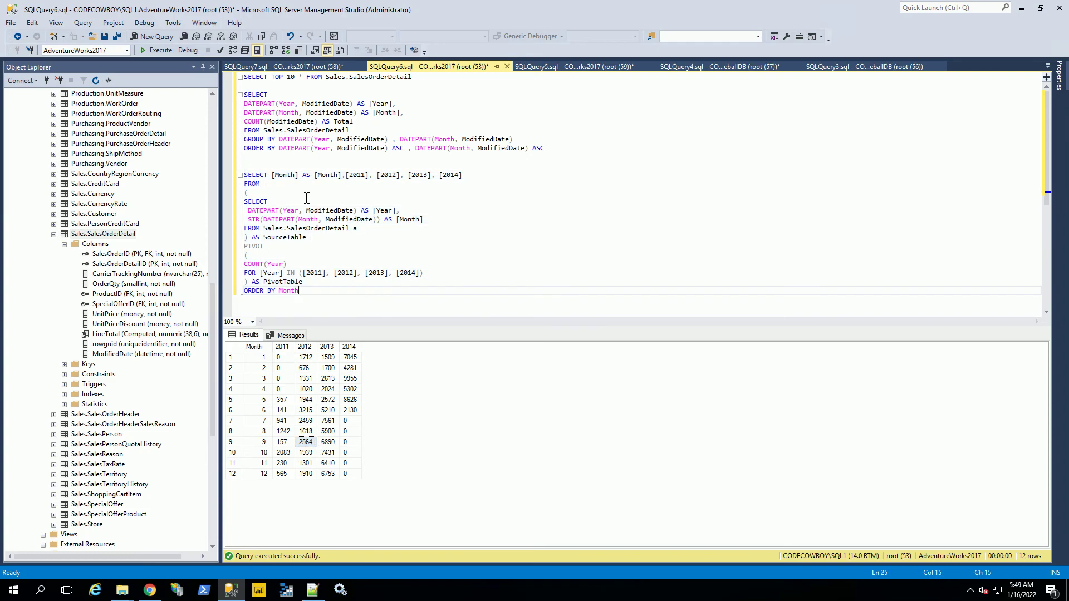
- Run the grouped and PIVOT queries together and check the first grouped row: 2011, month 5, 357
{"action": "left_click_drag", "start_coordinate": [258, 88], "coordinate": [390, 296]}
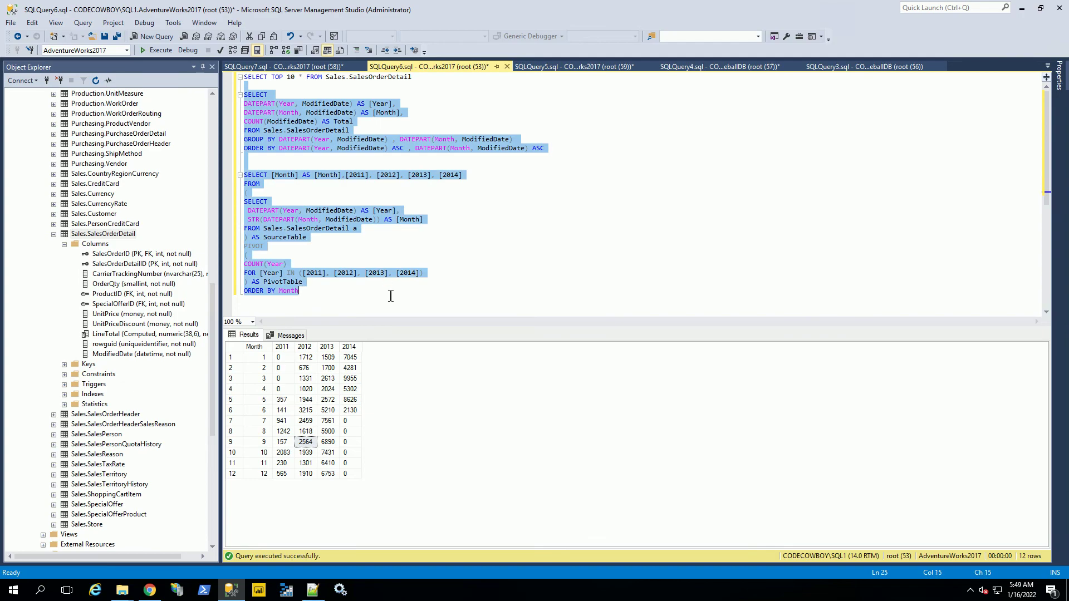
{"action": "key", "text": "F5"}
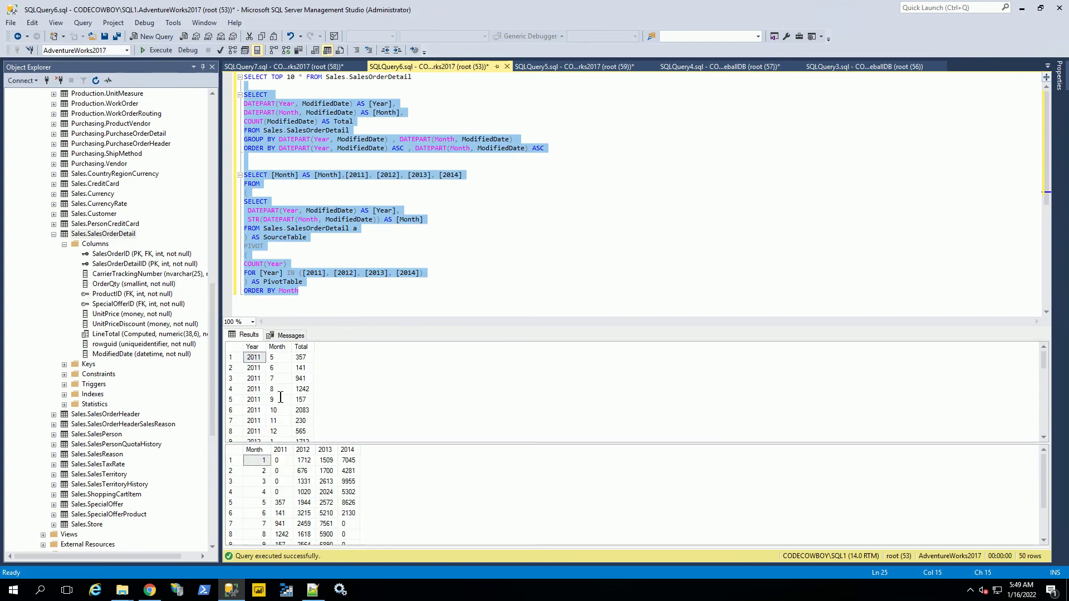
{"action": "left_click", "coordinate": [278, 378]}
{"action": "left_click", "coordinate": [261, 368]}
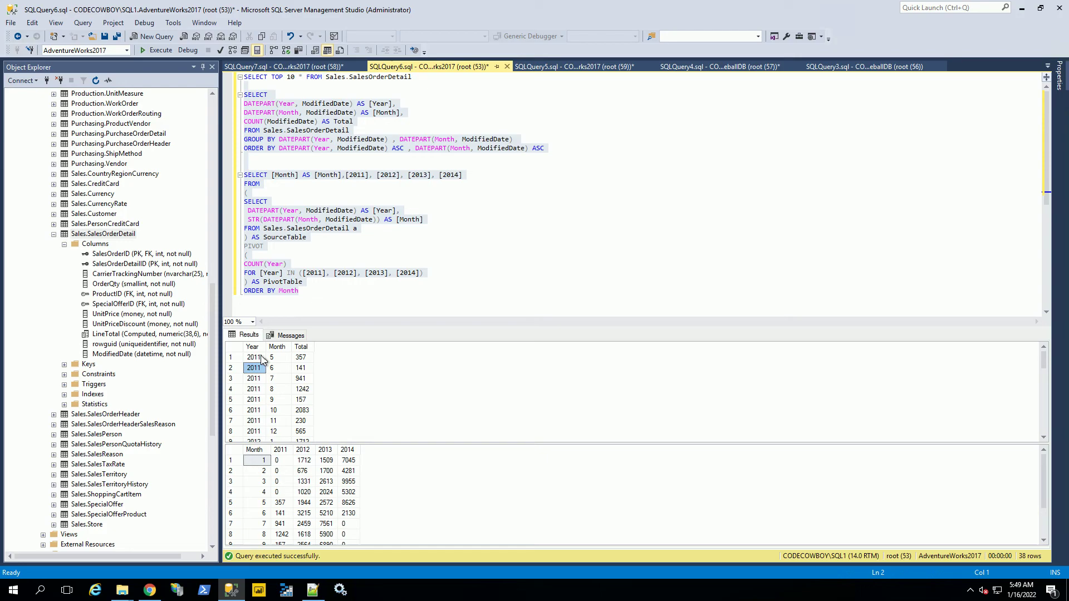
{"action": "left_click", "coordinate": [260, 357]}
{"action": "left_click", "coordinate": [261, 368]}
{"action": "left_click", "coordinate": [261, 358]}
{"action": "left_click", "coordinate": [276, 359]}
{"action": "left_click", "coordinate": [301, 357]}
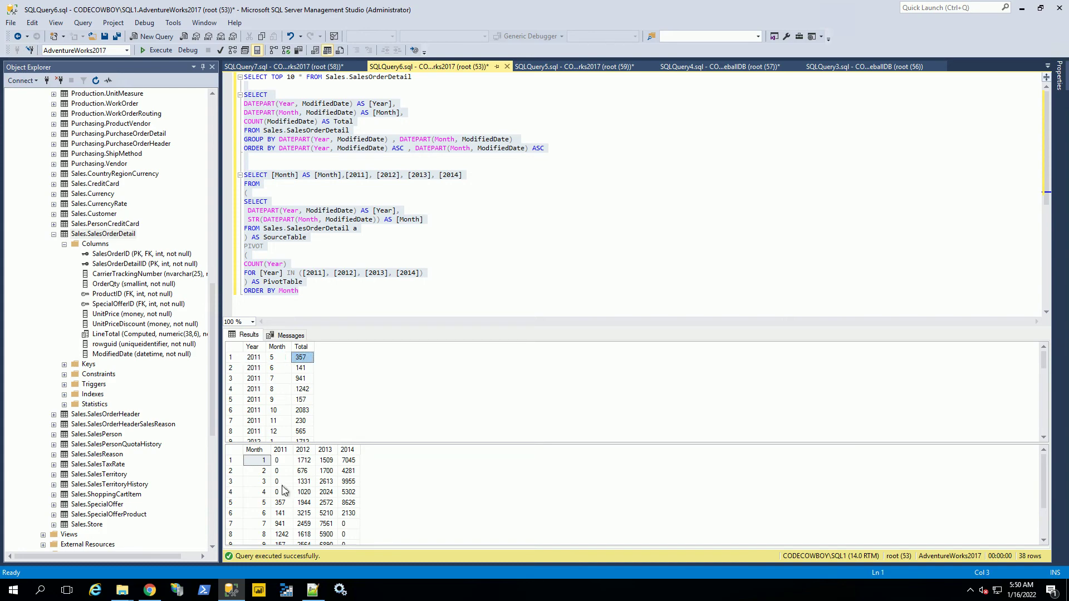
- Match grouped totals against the pivot grid: May 2011 is 357, June 2014 is 2130
{"action": "left_click", "coordinate": [265, 512]}
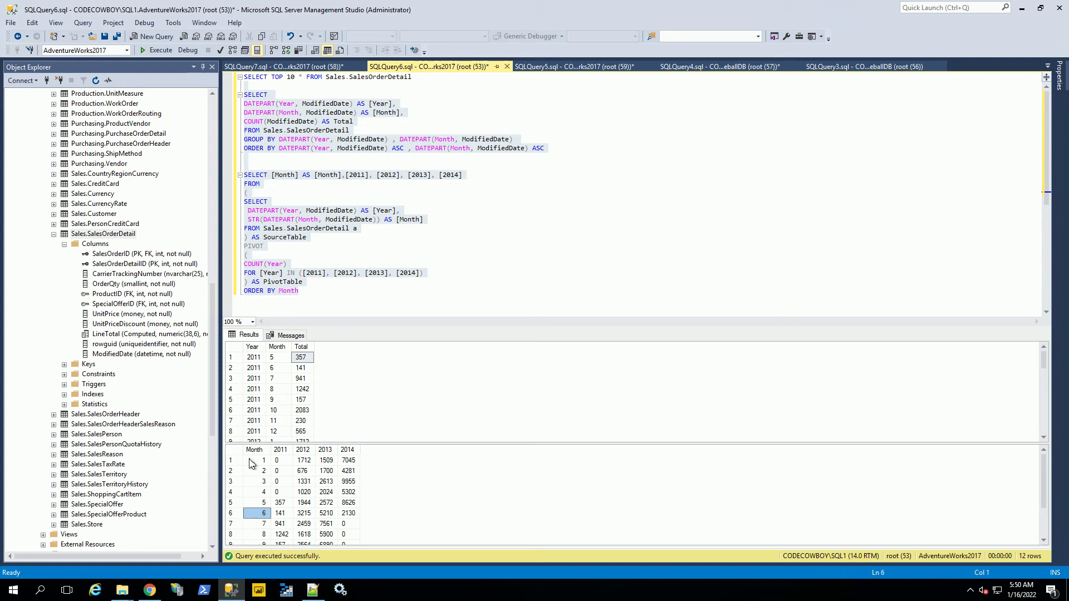
{"action": "left_click", "coordinate": [264, 503]}
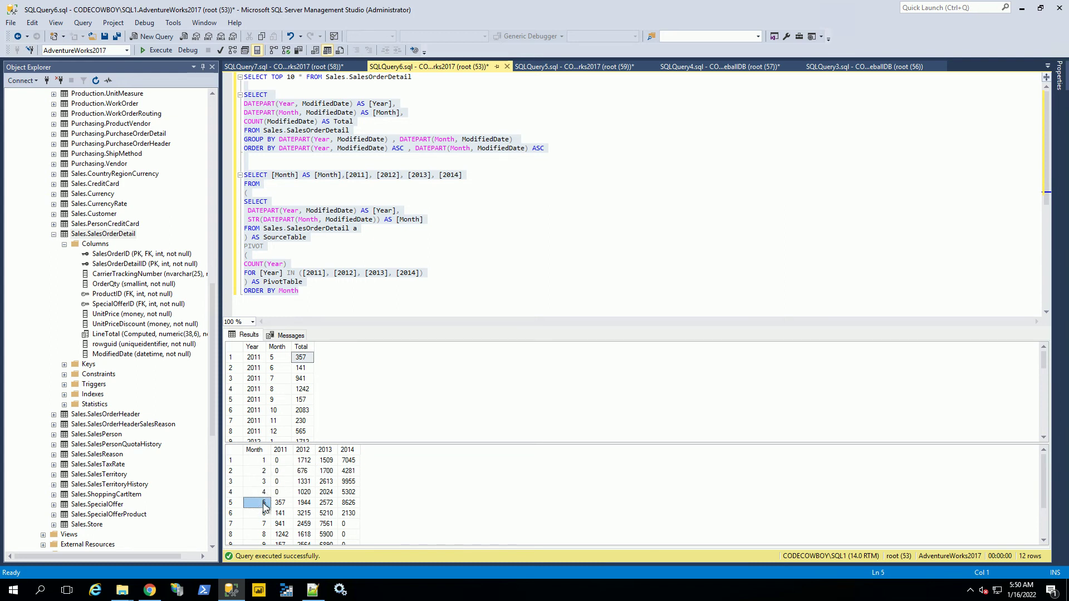
{"action": "left_click", "coordinate": [281, 450]}
{"action": "left_click", "coordinate": [282, 512]}
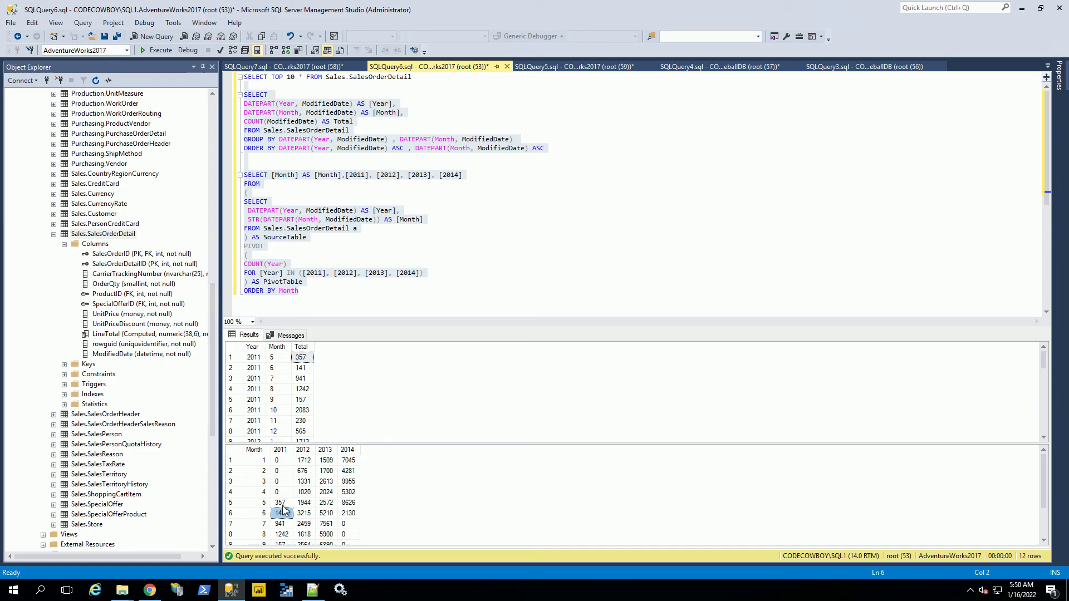
{"action": "left_click", "coordinate": [282, 503]}
{"action": "left_click", "coordinate": [287, 380]}
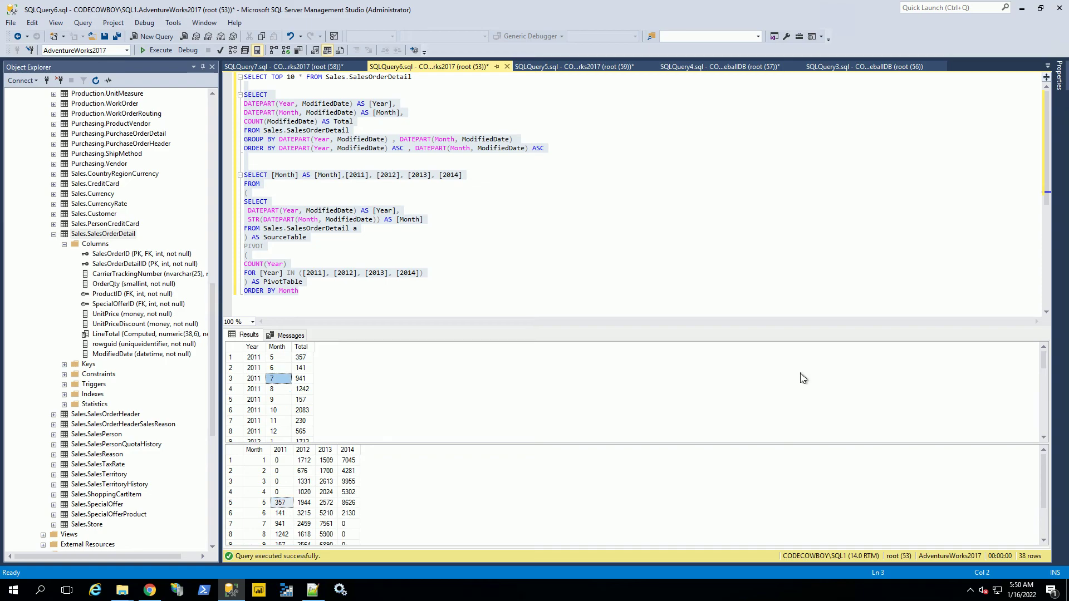
{"action": "left_click_drag", "start_coordinate": [1045, 365], "coordinate": [1049, 448]}
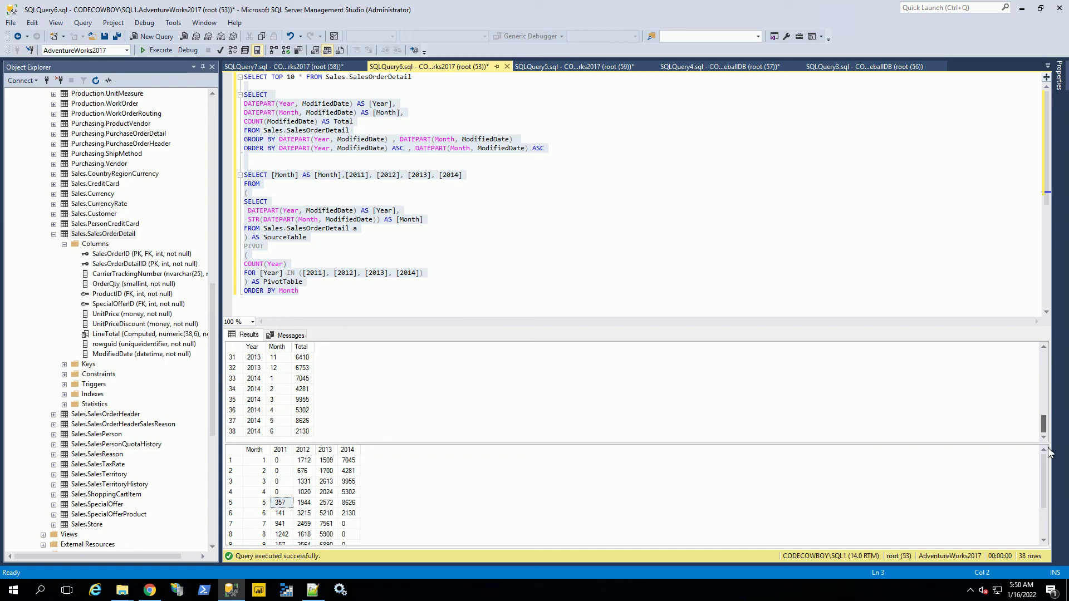
{"action": "left_click", "coordinate": [255, 432]}
{"action": "left_click", "coordinate": [301, 433]}
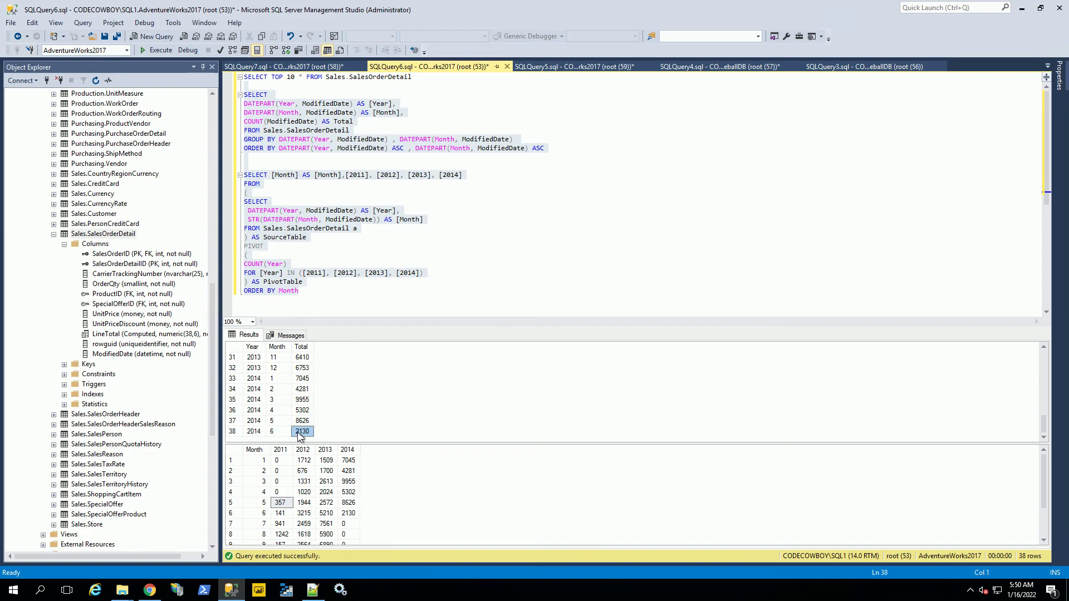
{"action": "left_click", "coordinate": [352, 513]}
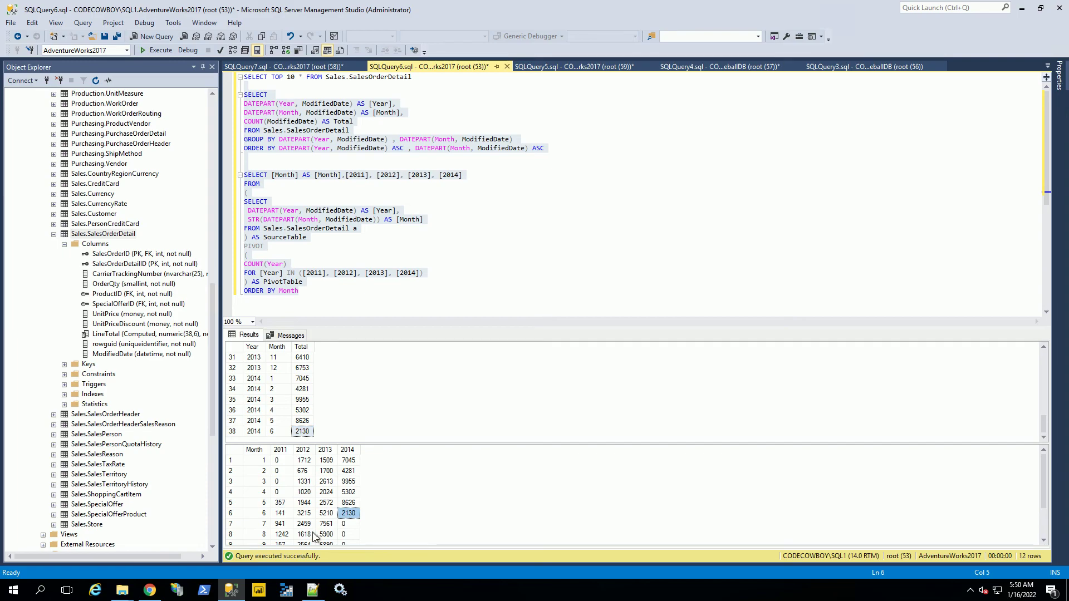
- Select just the PIVOT query text and execute it alone with F5
{"action": "left_click", "coordinate": [345, 273]}
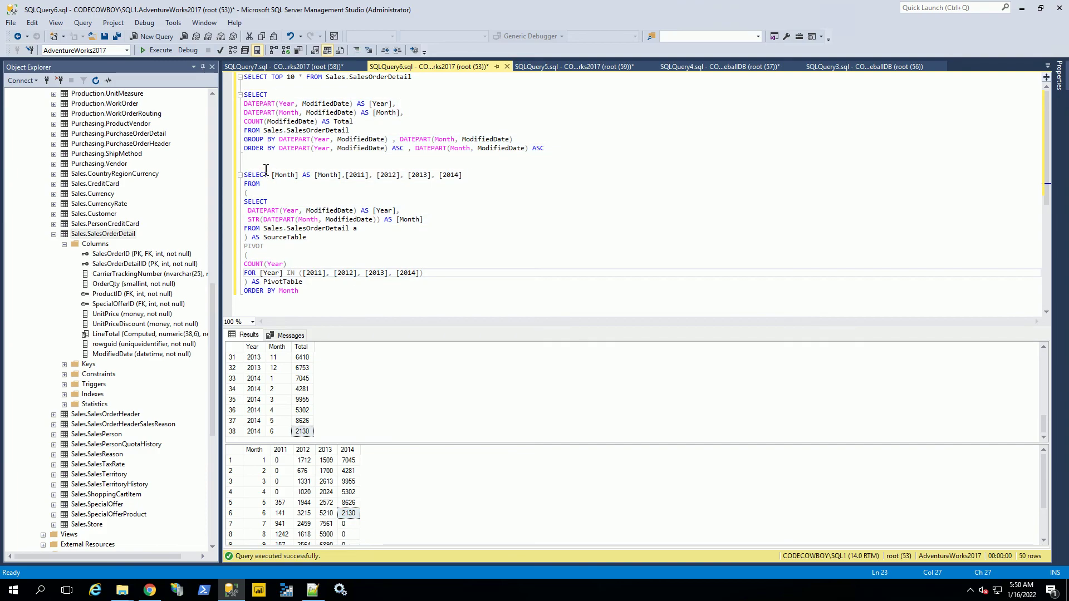
{"action": "left_click_drag", "start_coordinate": [266, 166], "coordinate": [359, 316]}
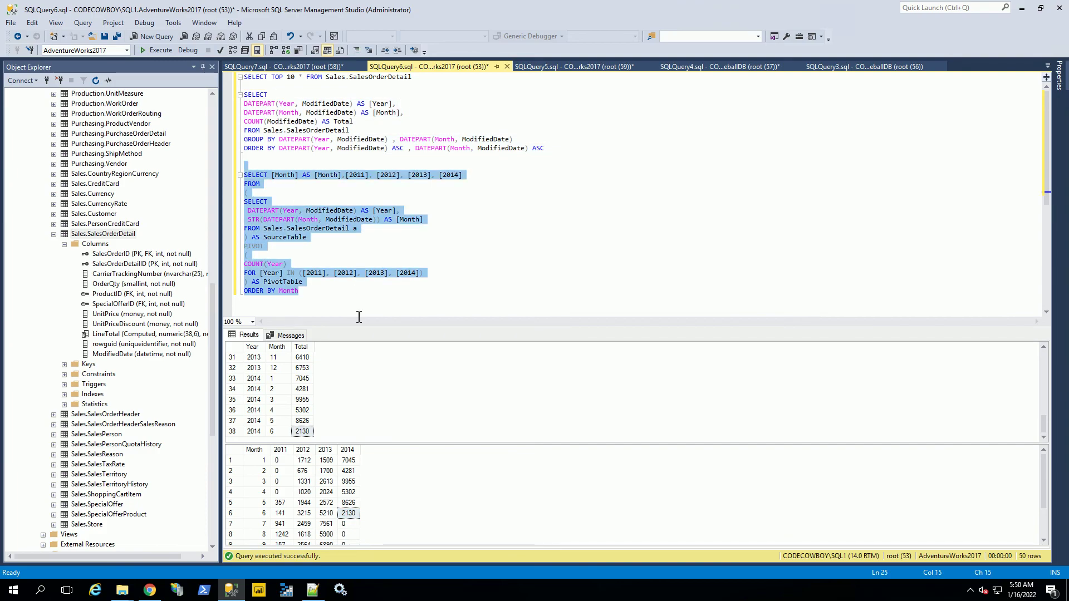
{"action": "left_click", "coordinate": [356, 309]}
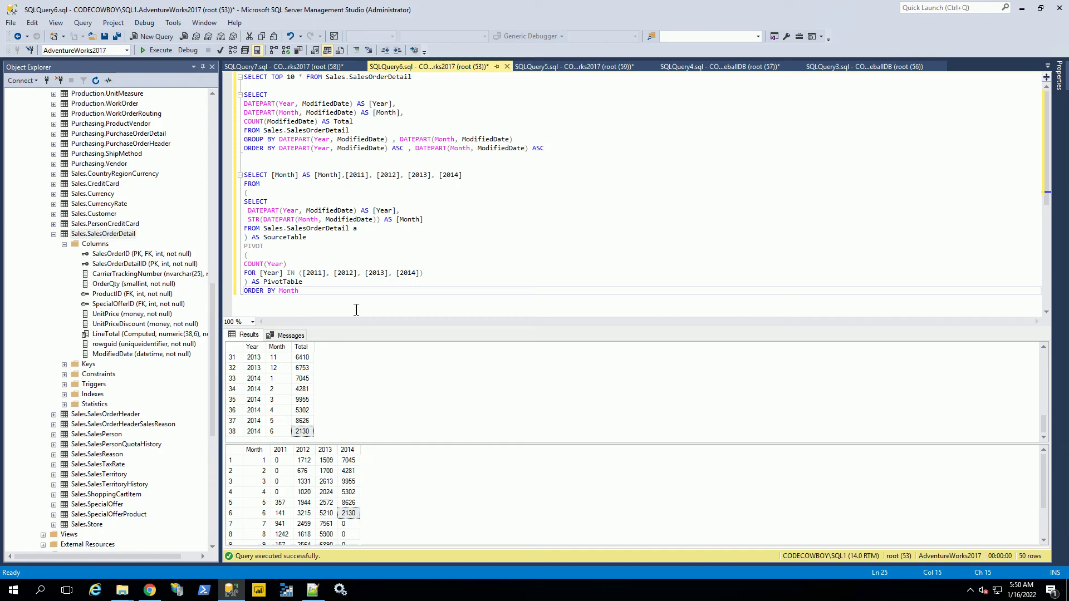
{"action": "left_click_drag", "start_coordinate": [356, 310], "coordinate": [244, 166]}
{"action": "key", "text": "F5"}
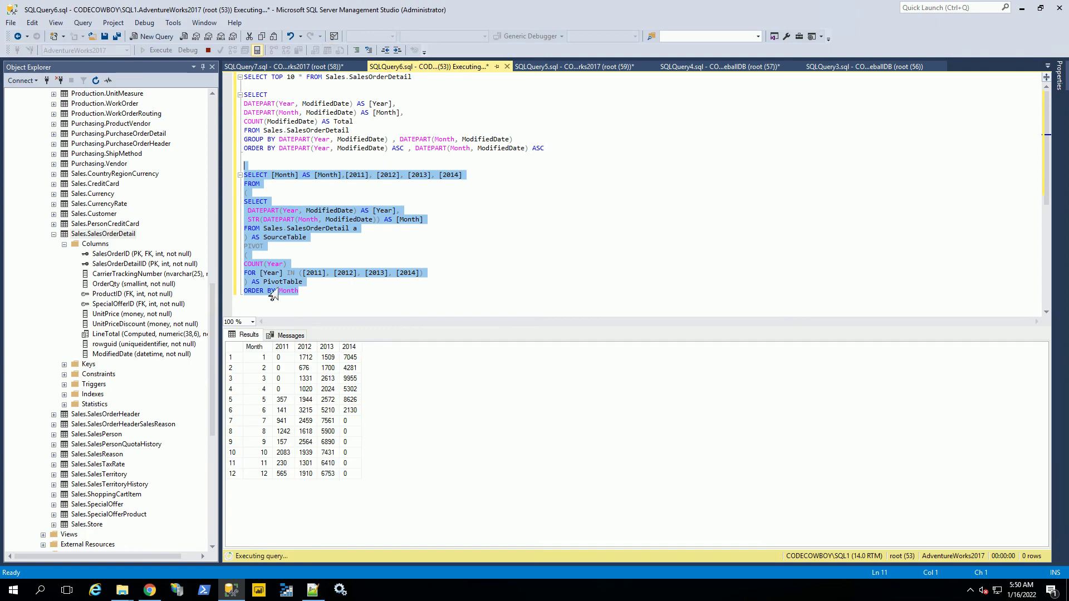
- Open the Yearly Sales History panel in Grafana's panel editor
{"action": "left_click", "coordinate": [152, 595]}
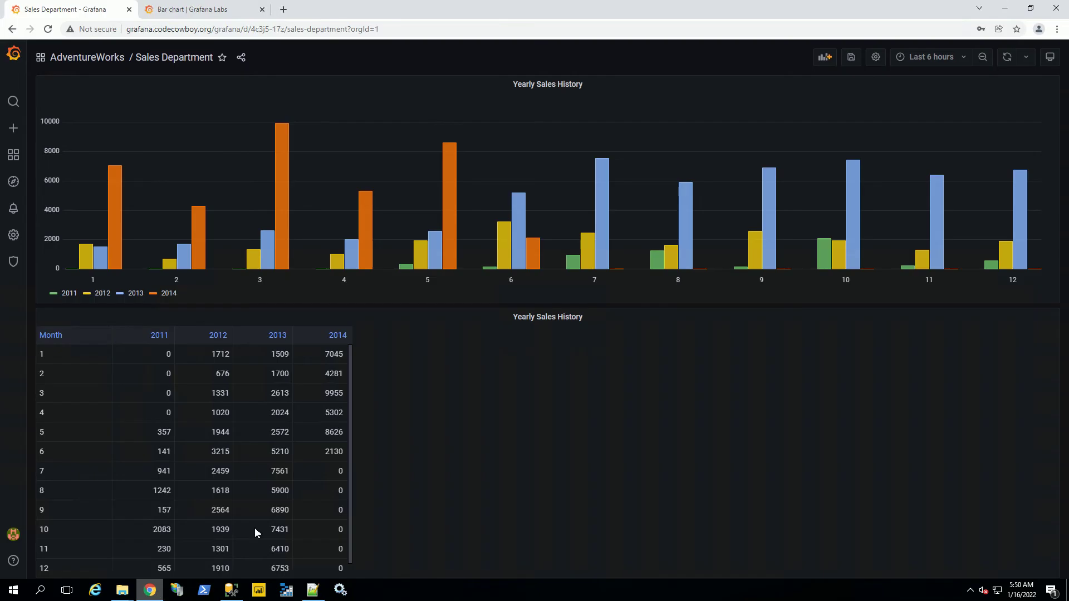
{"action": "left_click", "coordinate": [591, 93]}
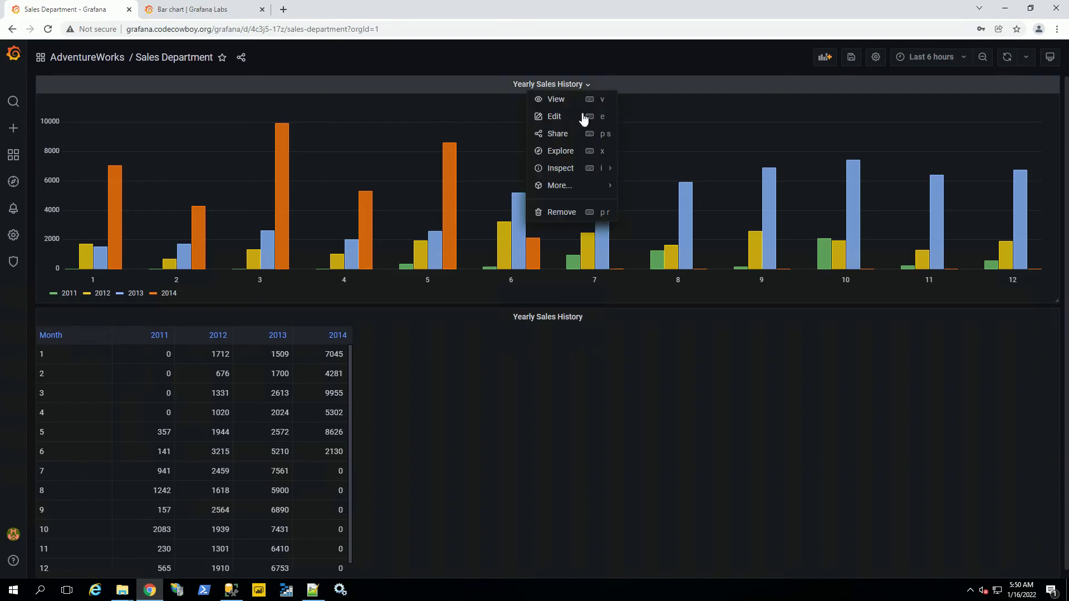
{"action": "left_click", "coordinate": [554, 118]}
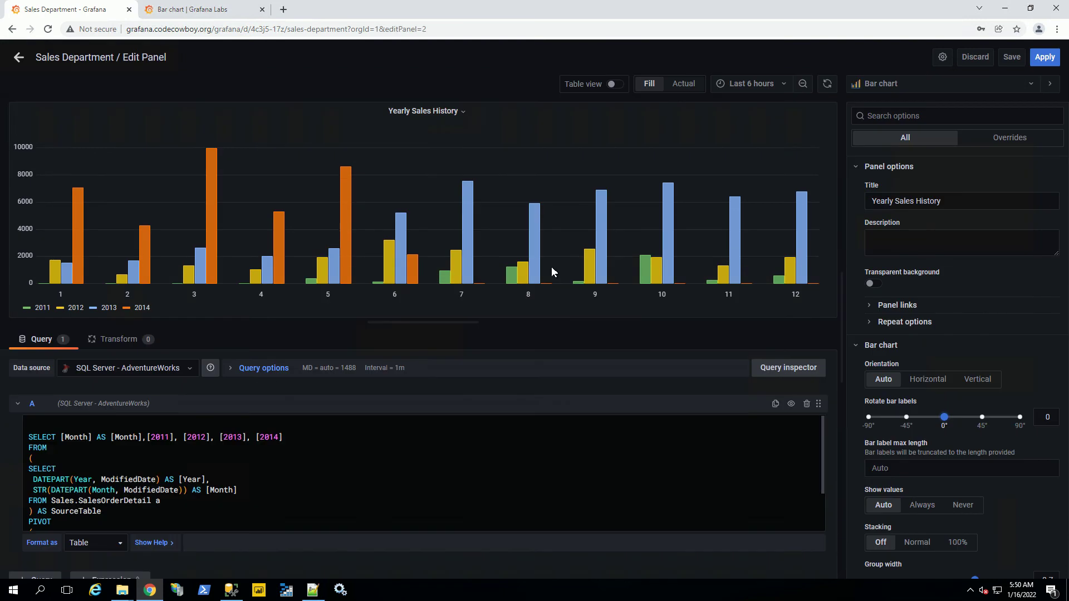
{"action": "scroll", "coordinate": [103, 465], "scroll_direction": "down", "scroll_amount": 3}
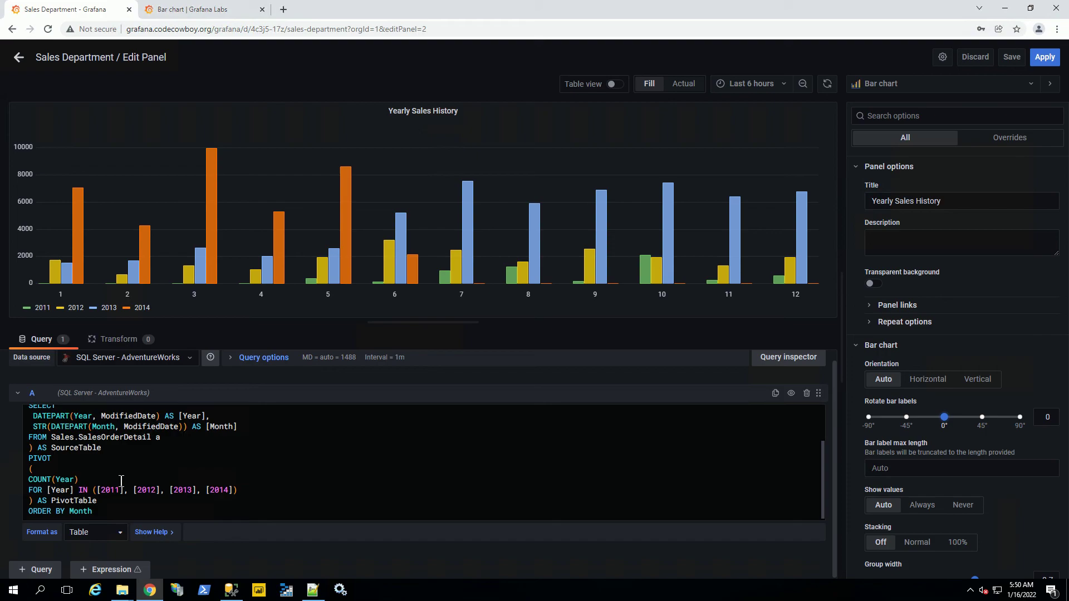
{"action": "key", "text": "Down"}
- Try Format as Time series, reveal the Generated SQL, then set the format back to Table
{"action": "left_click", "coordinate": [103, 532]}
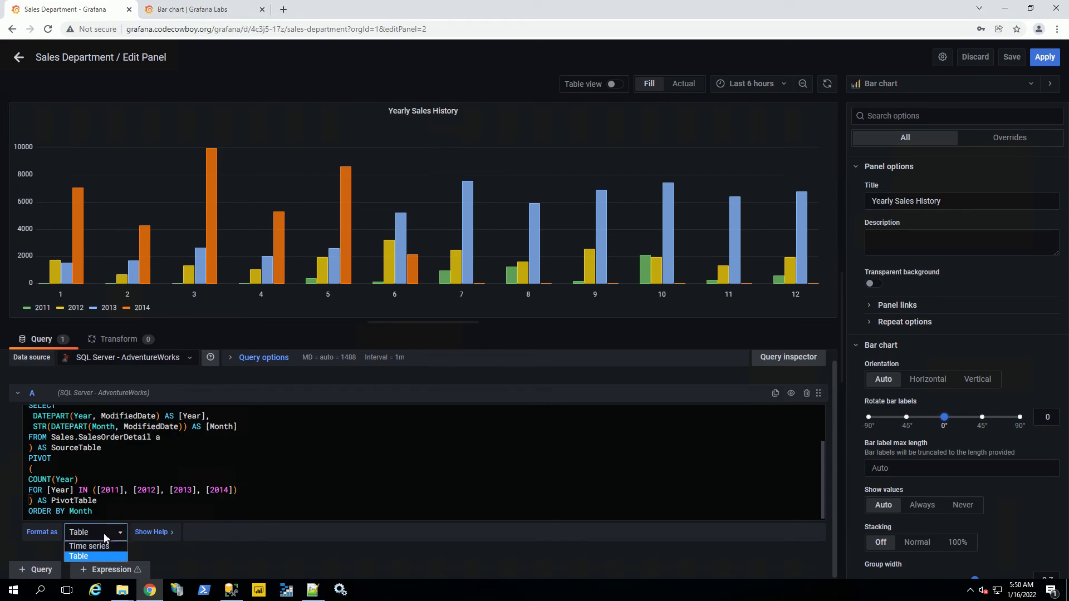
{"action": "left_click", "coordinate": [89, 546]}
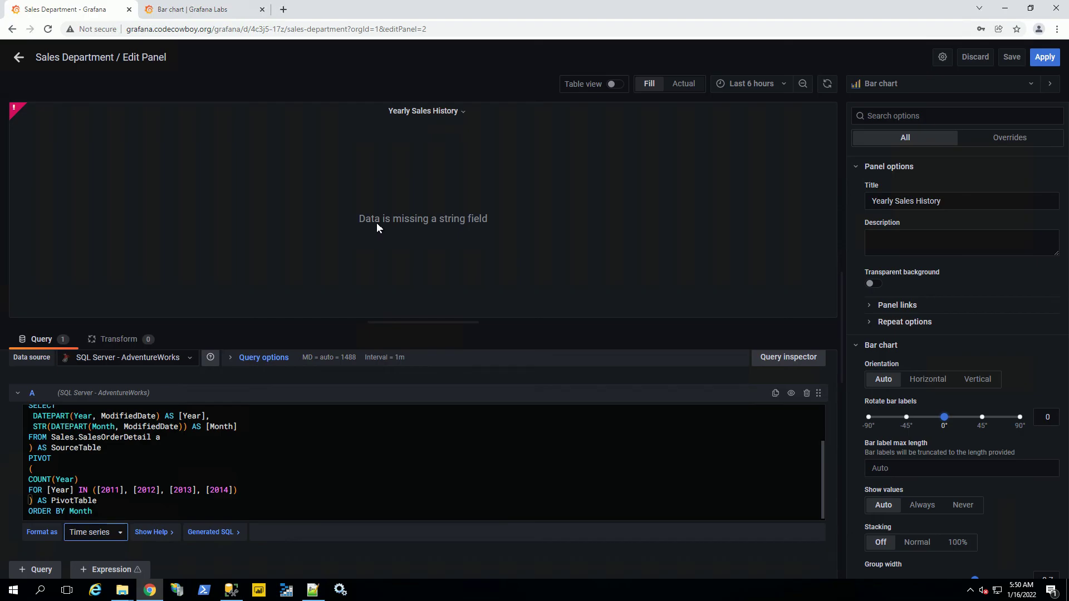
{"action": "left_click", "coordinate": [120, 532]}
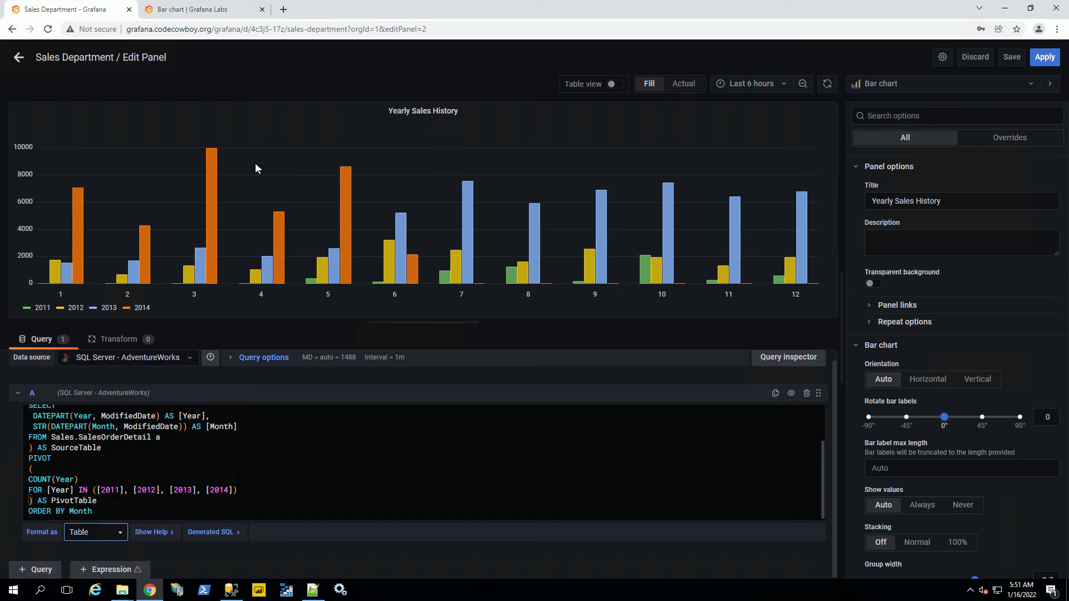
{"action": "left_click", "coordinate": [208, 532]}
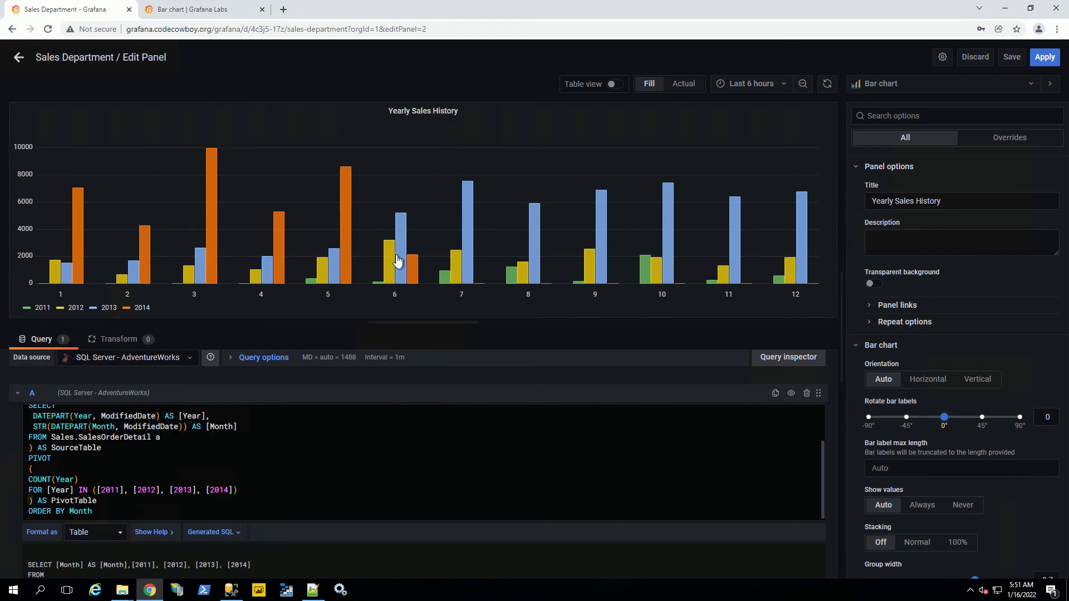
{"action": "left_click", "coordinate": [108, 535]}
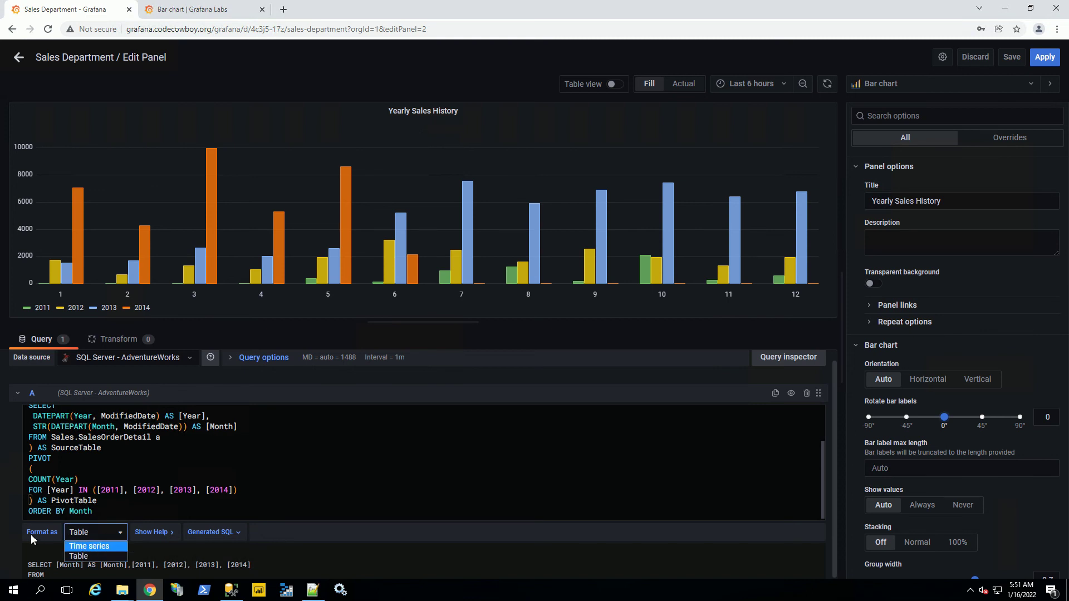
{"action": "left_click", "coordinate": [88, 556]}
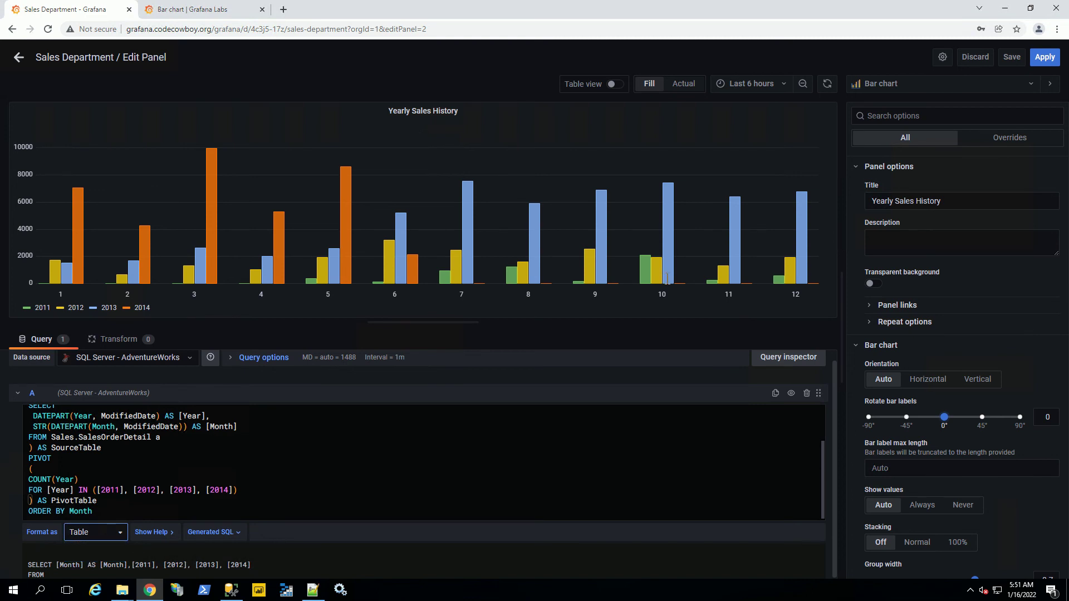
{"action": "left_click", "coordinate": [877, 82]}
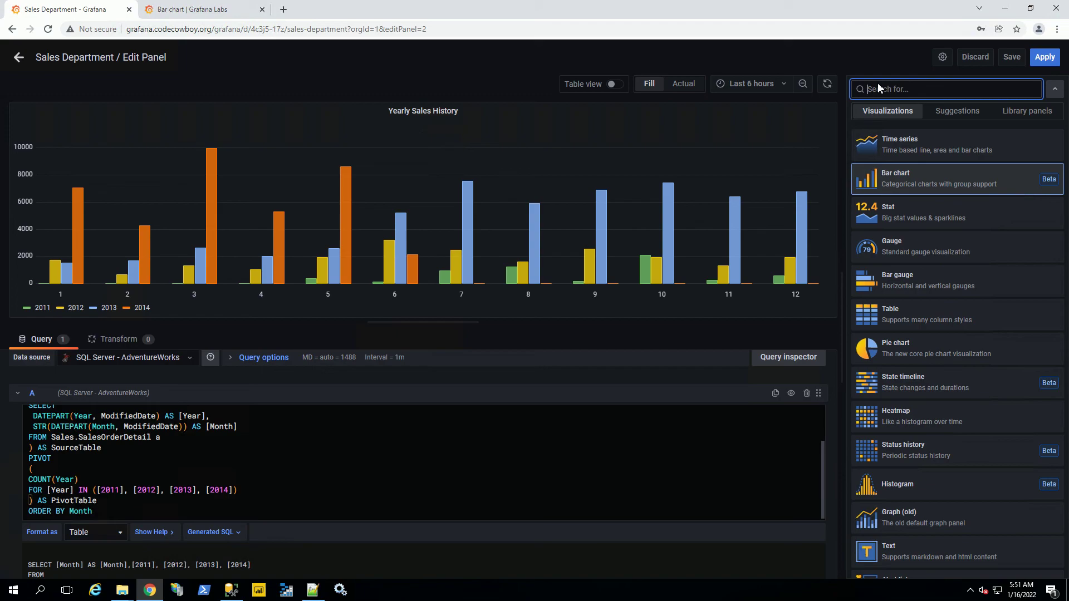
{"action": "left_click", "coordinate": [898, 145]}
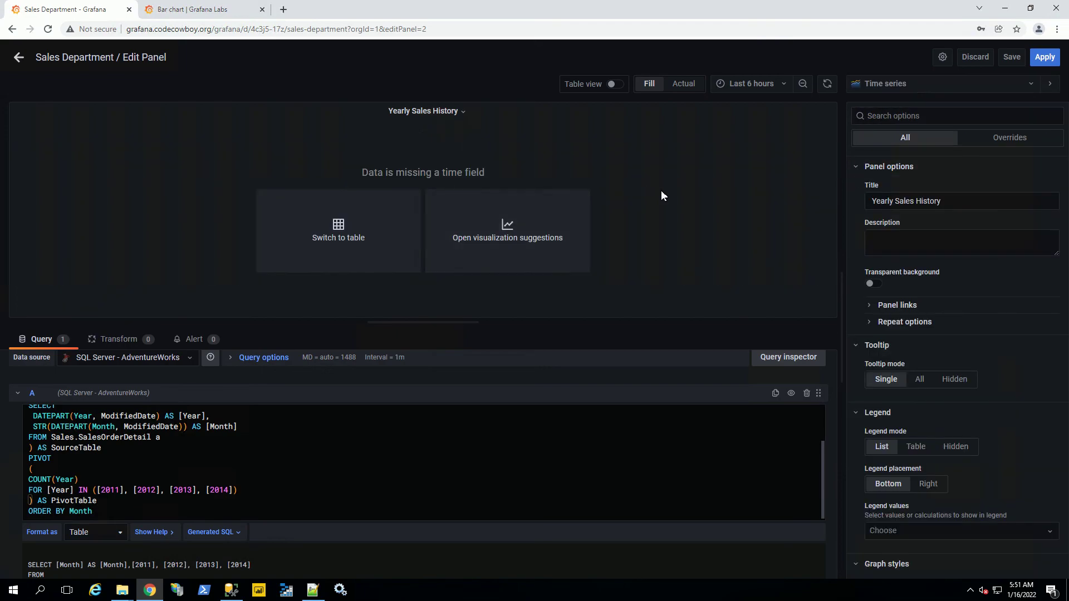
{"action": "left_click", "coordinate": [904, 91]}
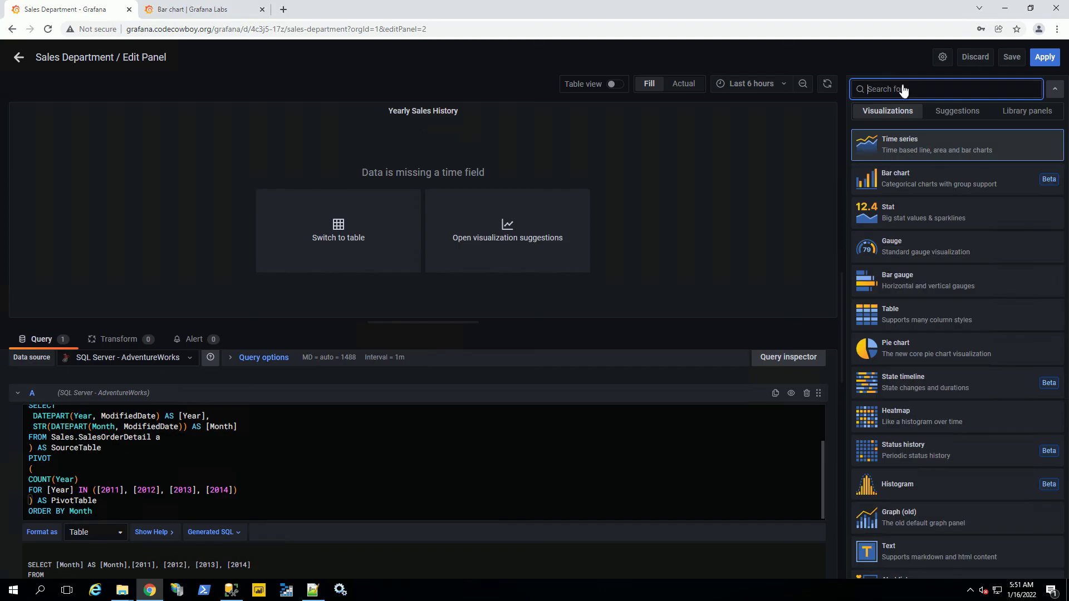
{"action": "left_click", "coordinate": [901, 185]}
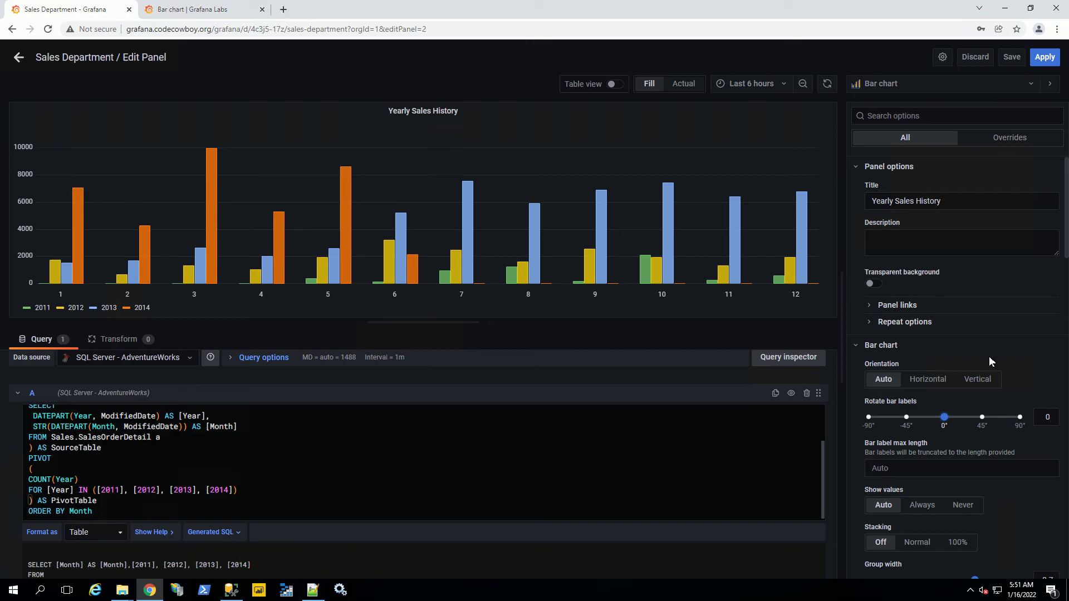
{"action": "scroll", "coordinate": [988, 356], "scroll_direction": "down", "scroll_amount": 10}
{"action": "scroll", "coordinate": [989, 358], "scroll_direction": "down", "scroll_amount": 10}
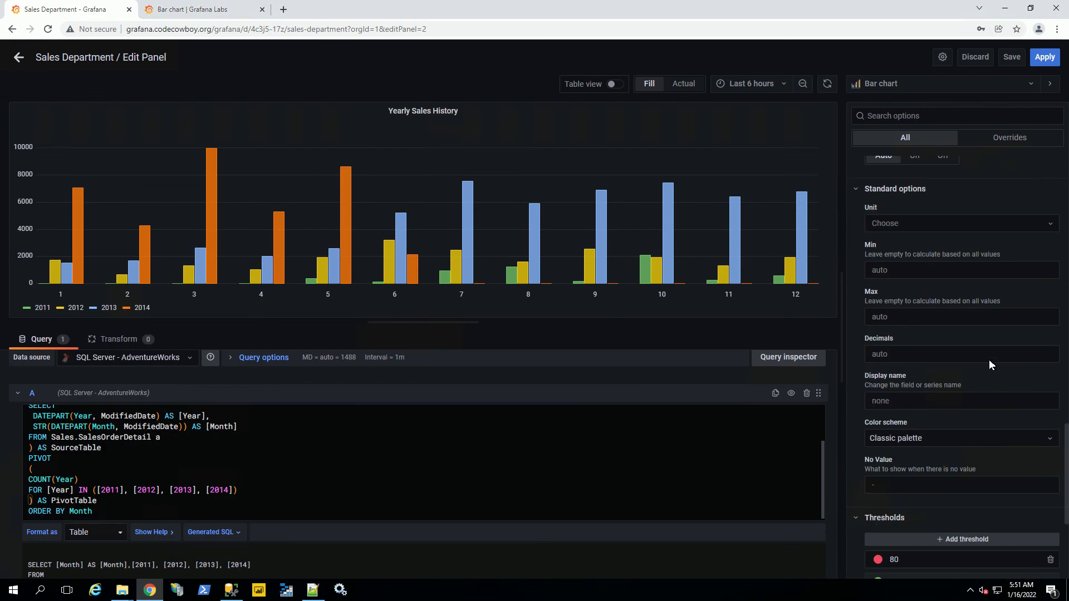
{"action": "scroll", "coordinate": [924, 301], "scroll_direction": "up", "scroll_amount": 2}
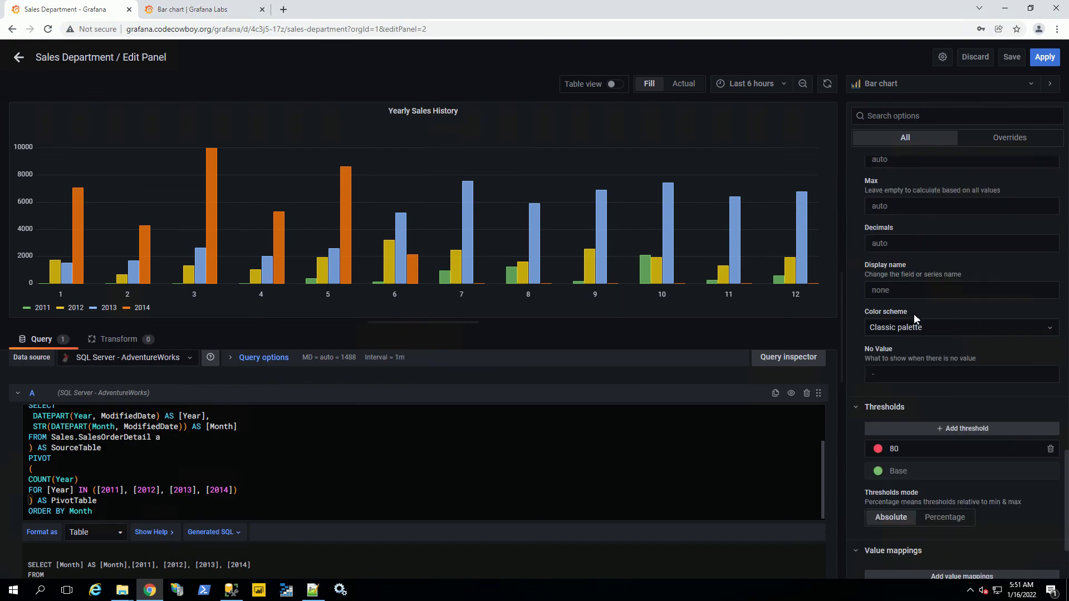
{"action": "left_click", "coordinate": [907, 328]}
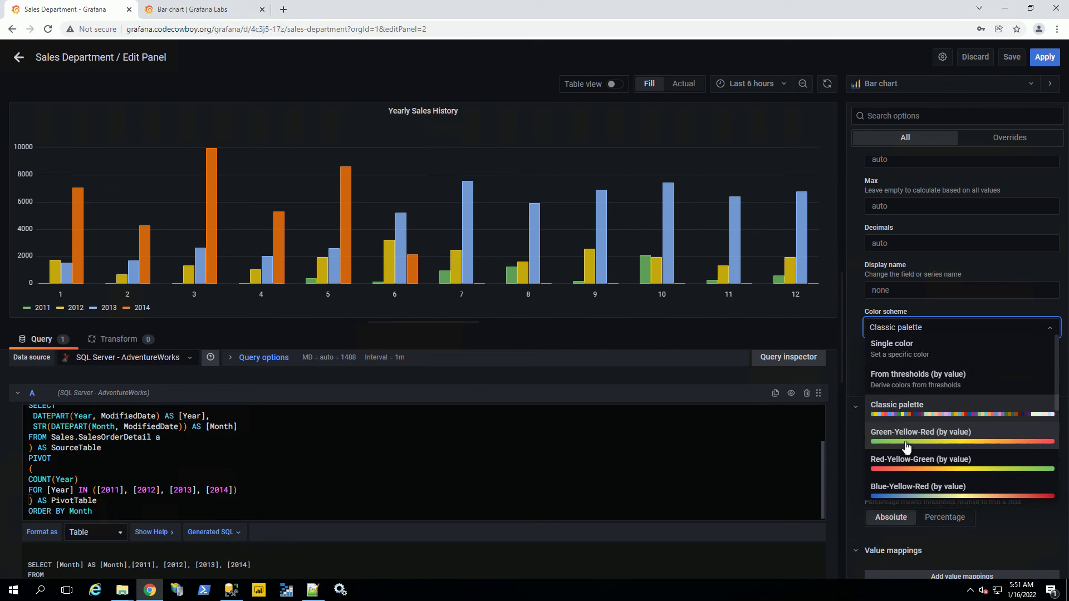
{"action": "left_click", "coordinate": [907, 445]}
{"action": "left_click", "coordinate": [917, 332]}
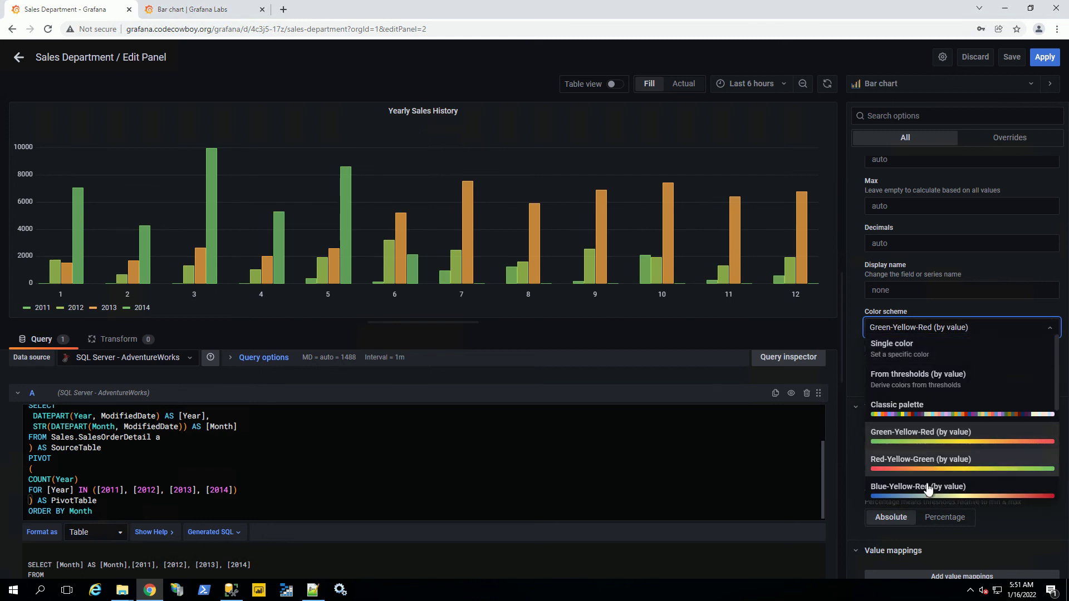
{"action": "left_click", "coordinate": [911, 415]}
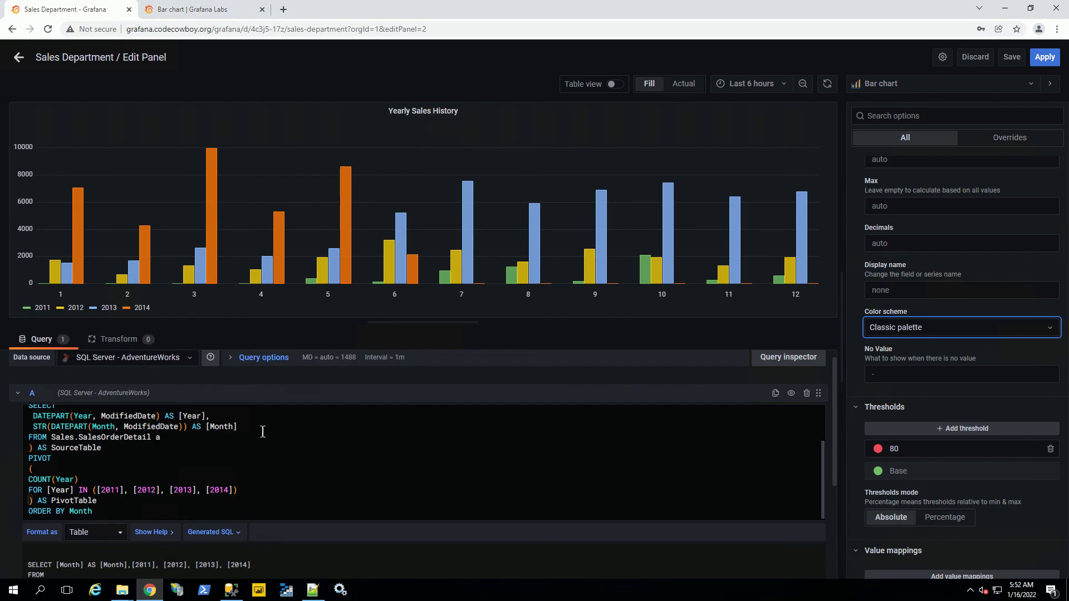
- Browse the available transformations without applying any, then return to the panel's SQL query editor
{"action": "left_click", "coordinate": [117, 340]}
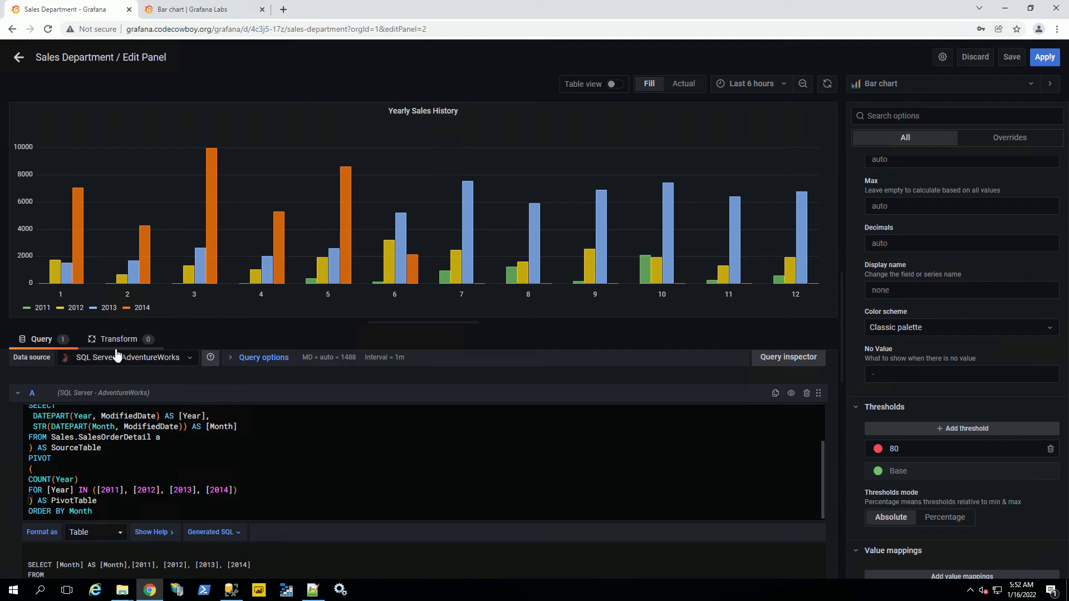
{"action": "scroll", "coordinate": [177, 434], "scroll_direction": "down", "scroll_amount": 3}
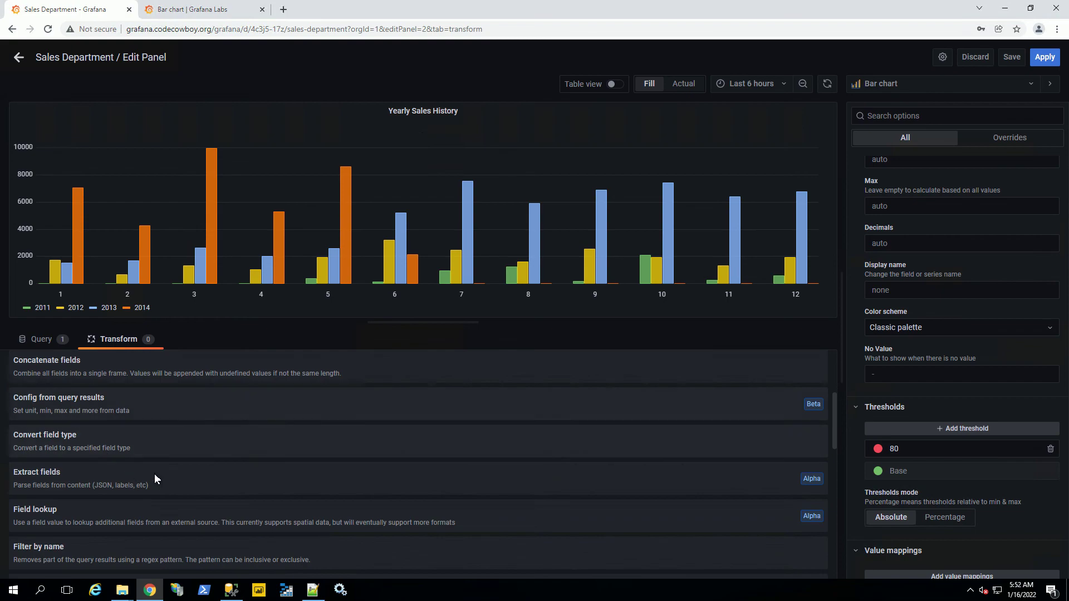
{"action": "scroll", "coordinate": [173, 482], "scroll_direction": "down", "scroll_amount": 3}
{"action": "scroll", "coordinate": [174, 477], "scroll_direction": "up", "scroll_amount": 6}
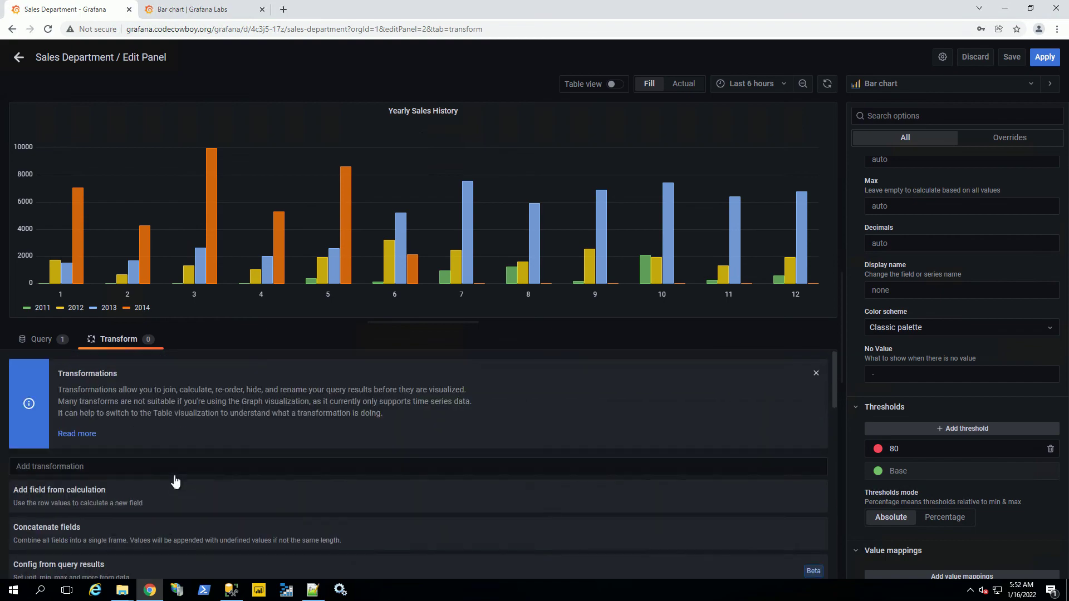
{"action": "scroll", "coordinate": [149, 501], "scroll_direction": "down", "scroll_amount": 2}
{"action": "scroll", "coordinate": [148, 491], "scroll_direction": "down", "scroll_amount": 4}
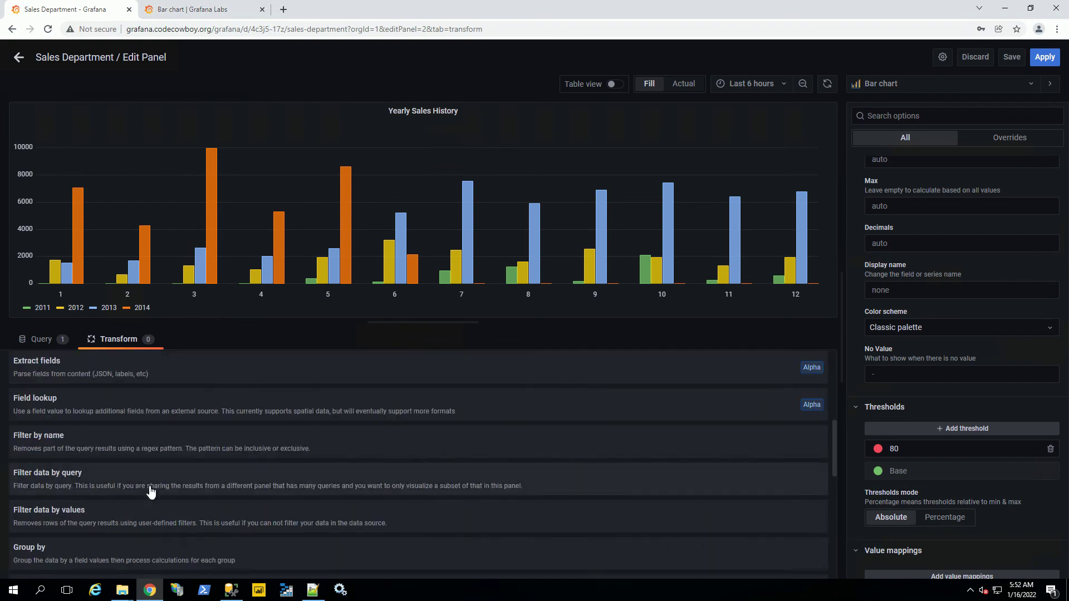
{"action": "scroll", "coordinate": [151, 479], "scroll_direction": "up", "scroll_amount": 6}
{"action": "left_click", "coordinate": [33, 339]}
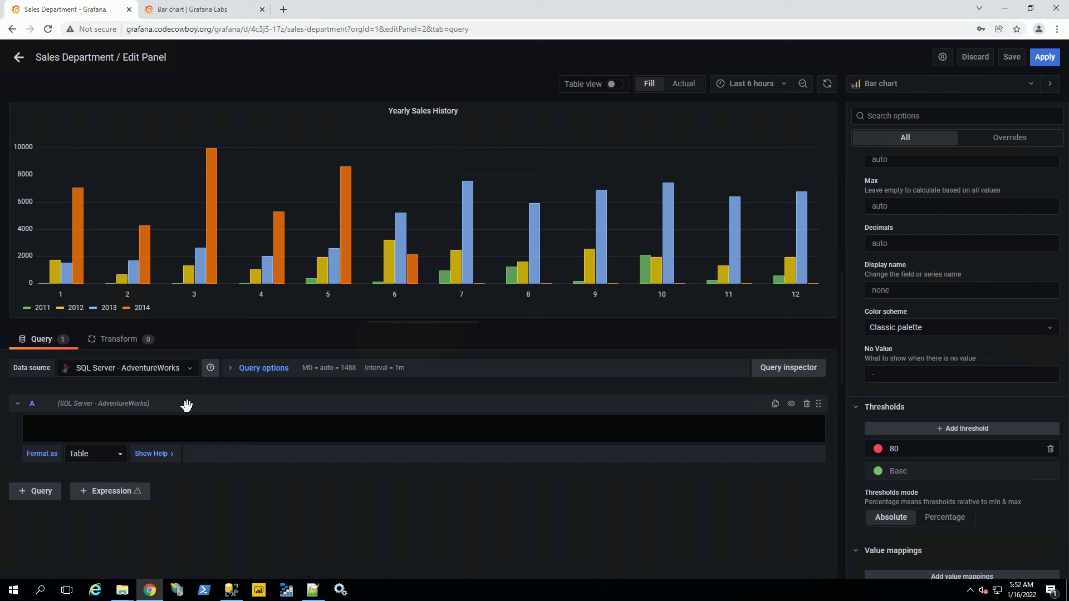
{"action": "left_click", "coordinate": [246, 449]}
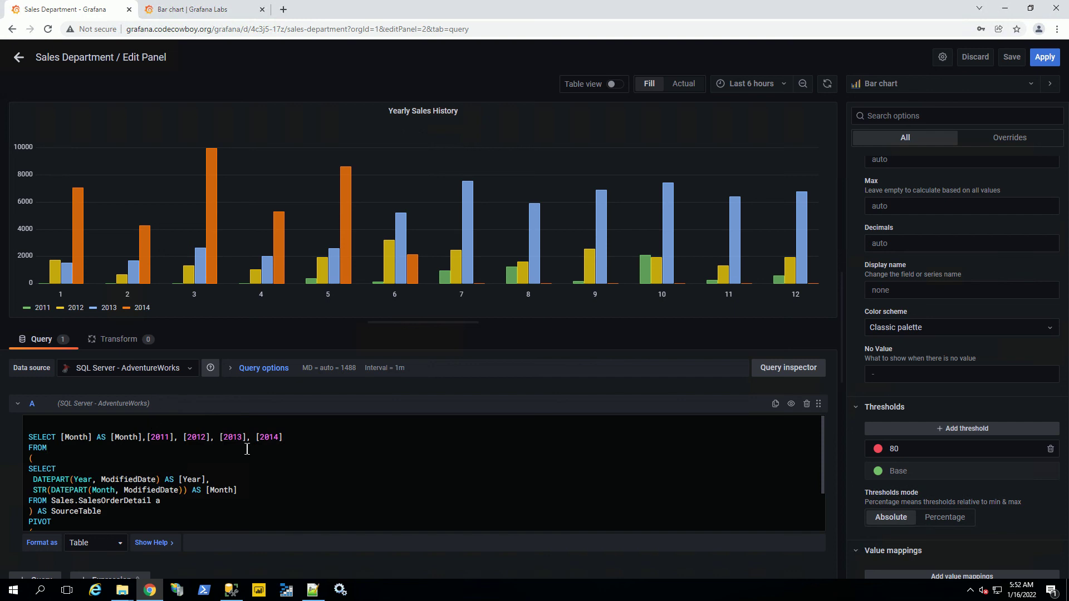
{"action": "left_click", "coordinate": [206, 10]}
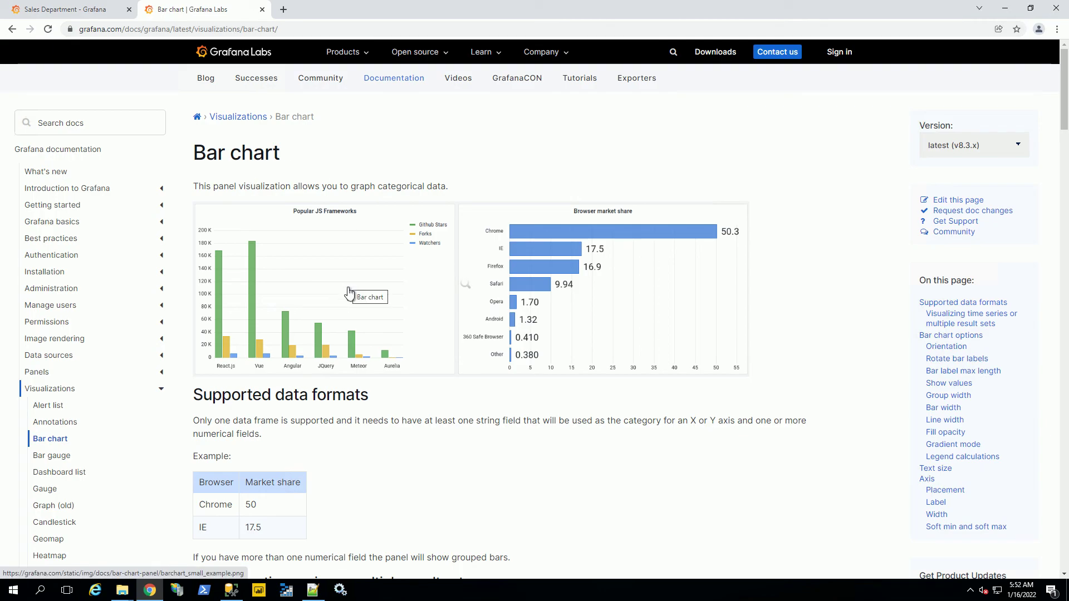
{"action": "scroll", "coordinate": [349, 293], "scroll_direction": "down", "scroll_amount": 9}
{"action": "scroll", "coordinate": [346, 293], "scroll_direction": "down", "scroll_amount": 3}
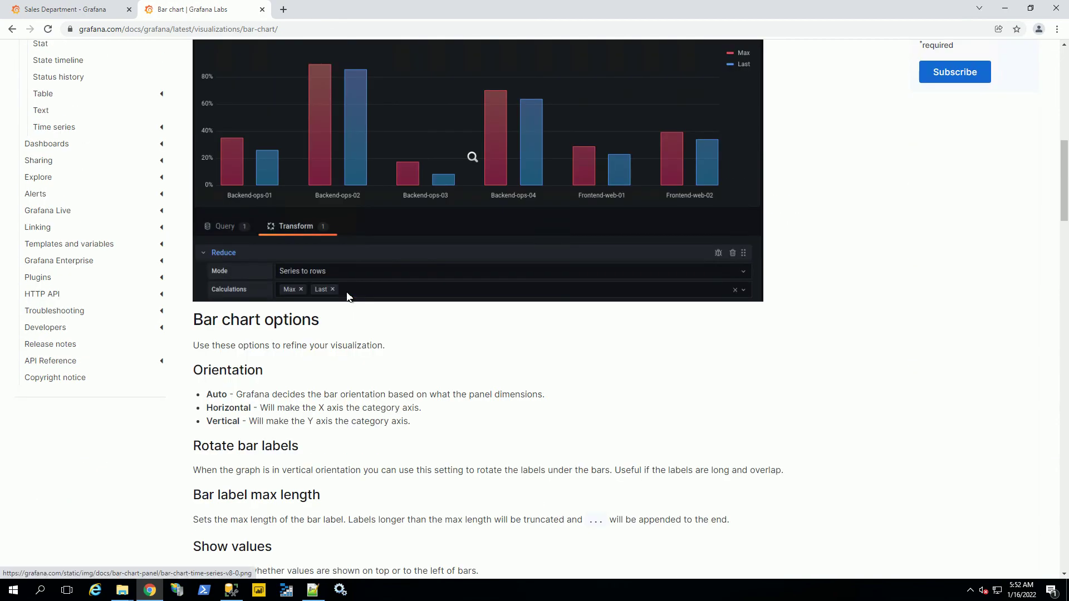
{"action": "scroll", "coordinate": [346, 294], "scroll_direction": "up", "scroll_amount": 12}
{"action": "left_click", "coordinate": [86, 10]}
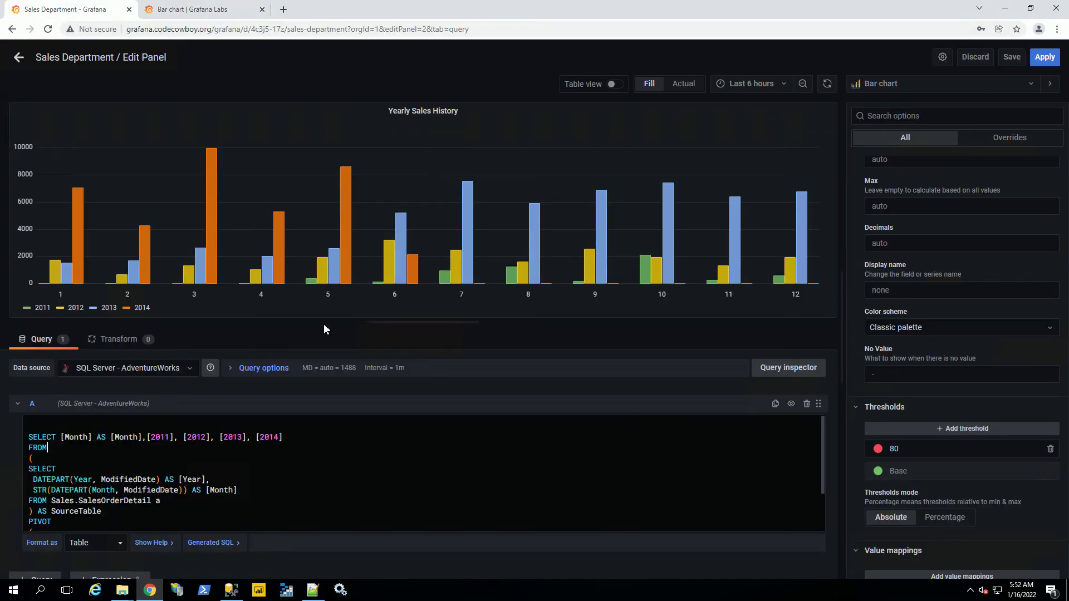
- Exit Edit Panel back to the Sales Department dashboard and scroll through the monthly sales table
{"action": "left_click", "coordinate": [16, 59]}
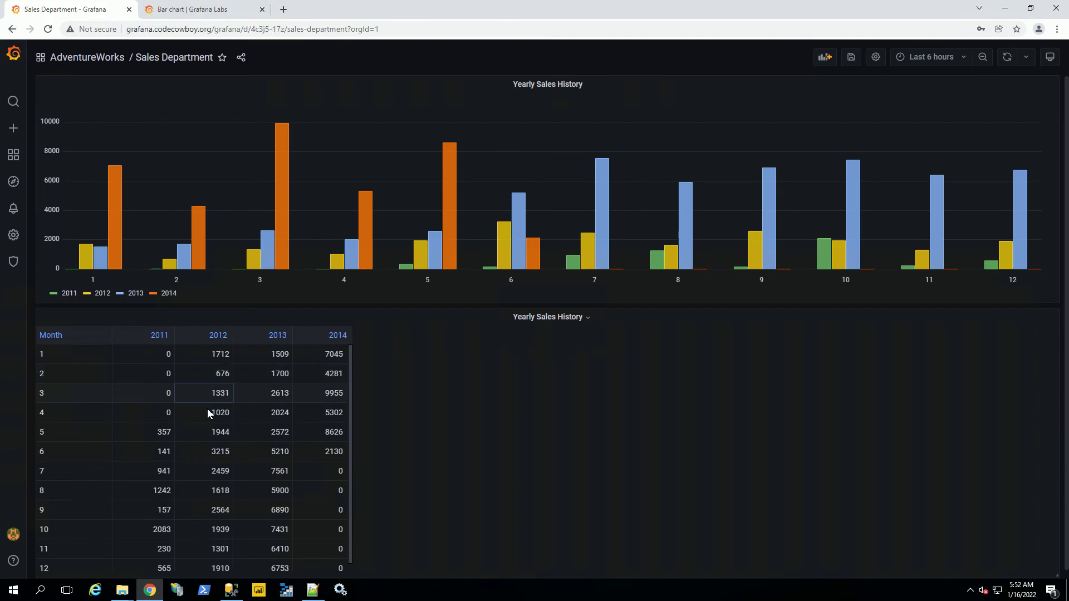
{"action": "scroll", "coordinate": [207, 413], "scroll_direction": "down", "scroll_amount": 1}
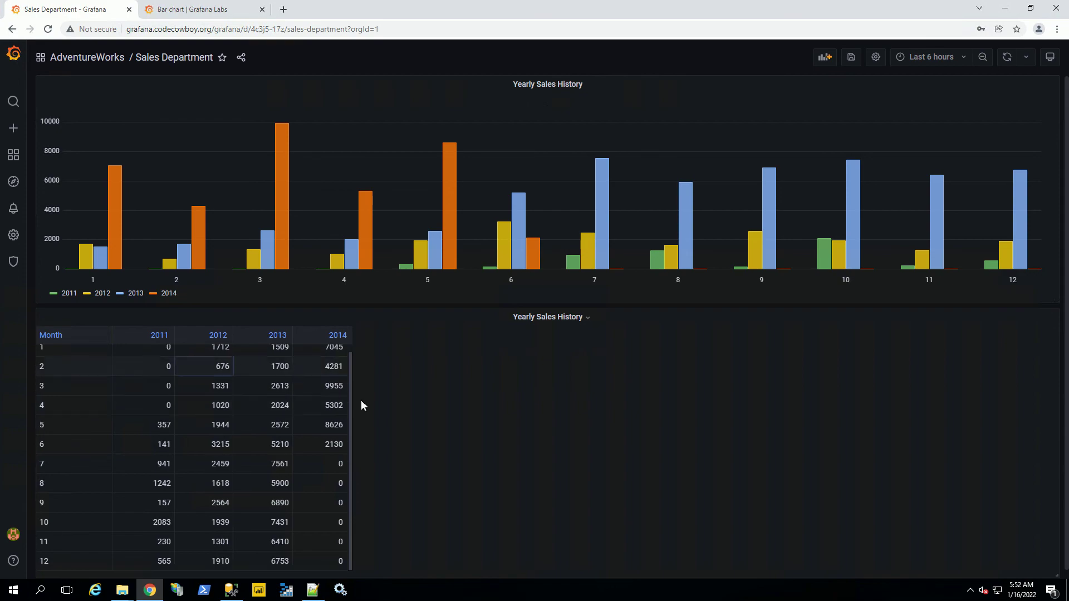
{"action": "scroll", "coordinate": [265, 413], "scroll_direction": "up", "scroll_amount": 1}
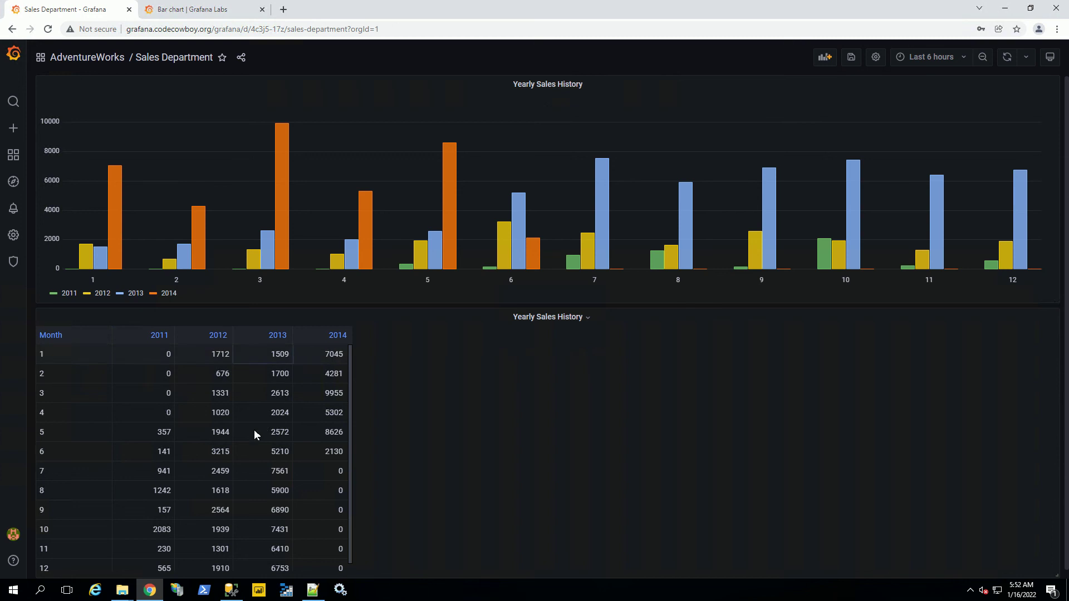
{"action": "left_click", "coordinate": [586, 319]}
{"action": "left_click", "coordinate": [556, 351]}
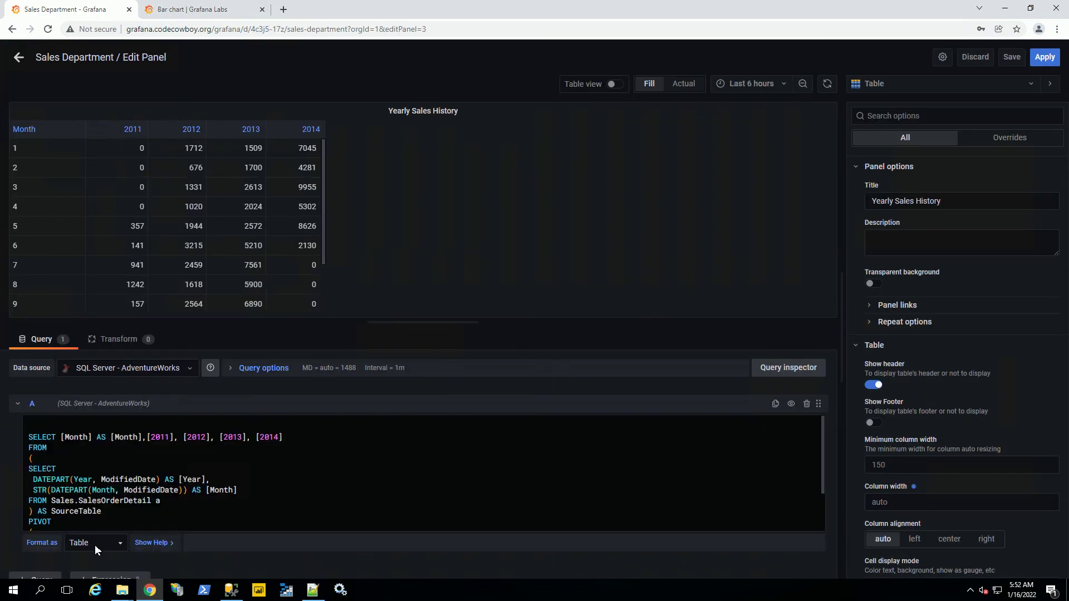
{"action": "left_click", "coordinate": [95, 545]}
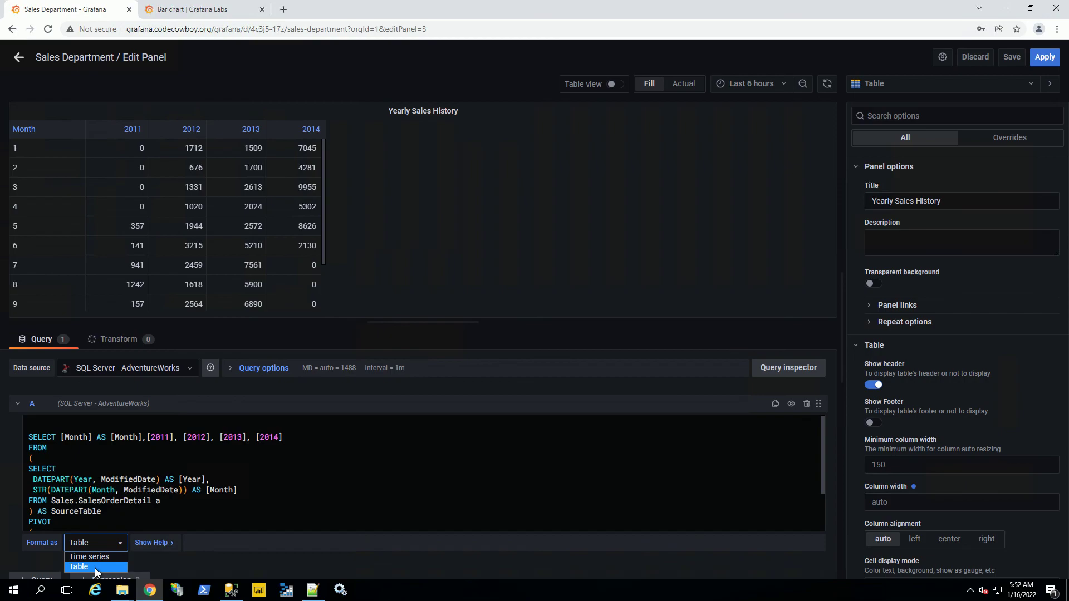
{"action": "left_click", "coordinate": [96, 572]}
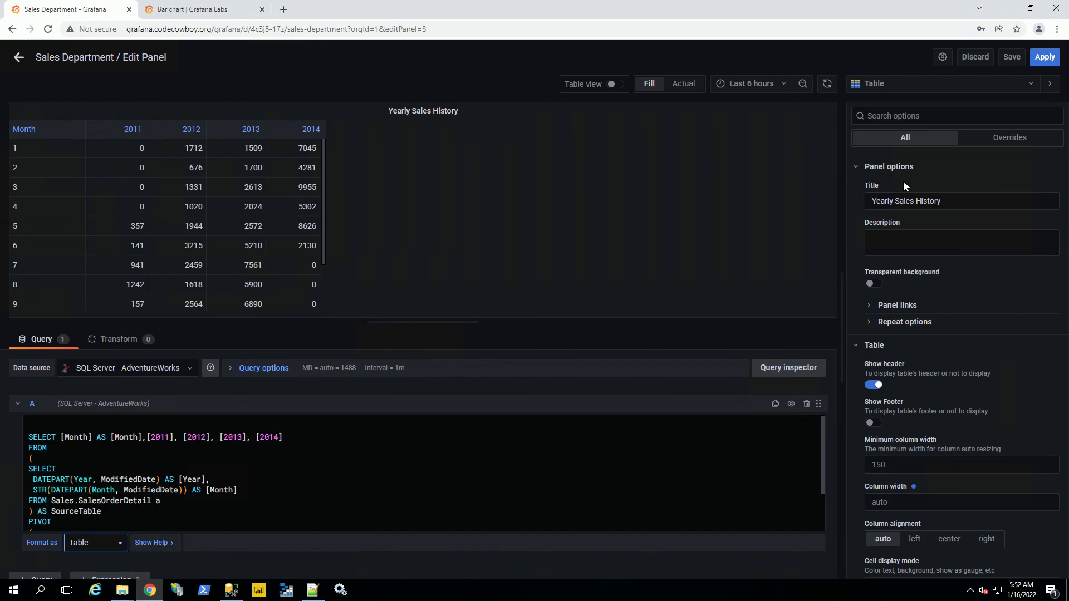
{"action": "left_click", "coordinate": [889, 86]}
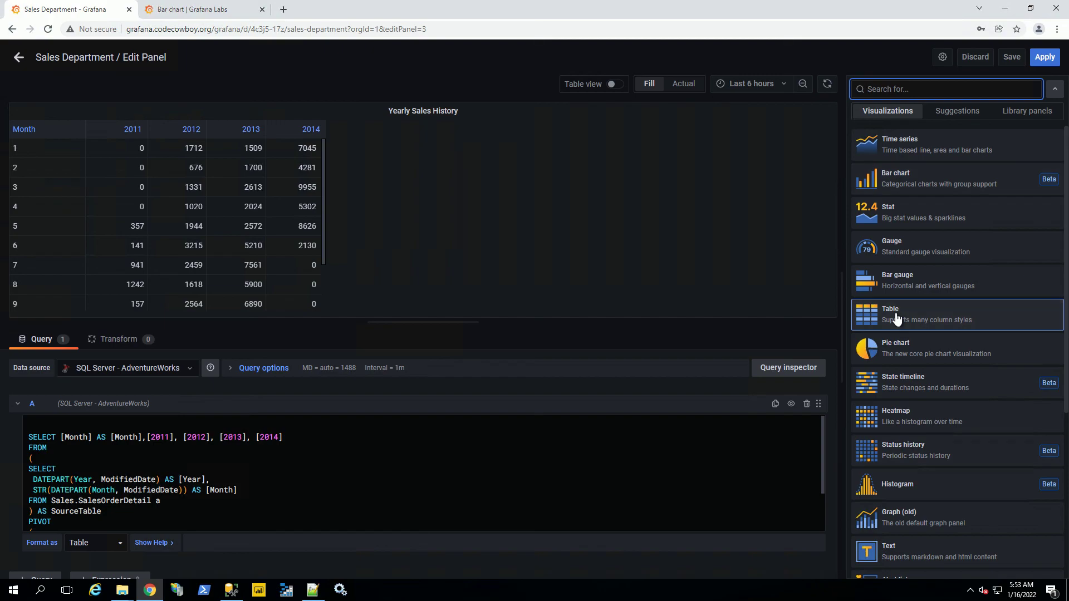
{"action": "left_click", "coordinate": [890, 184]}
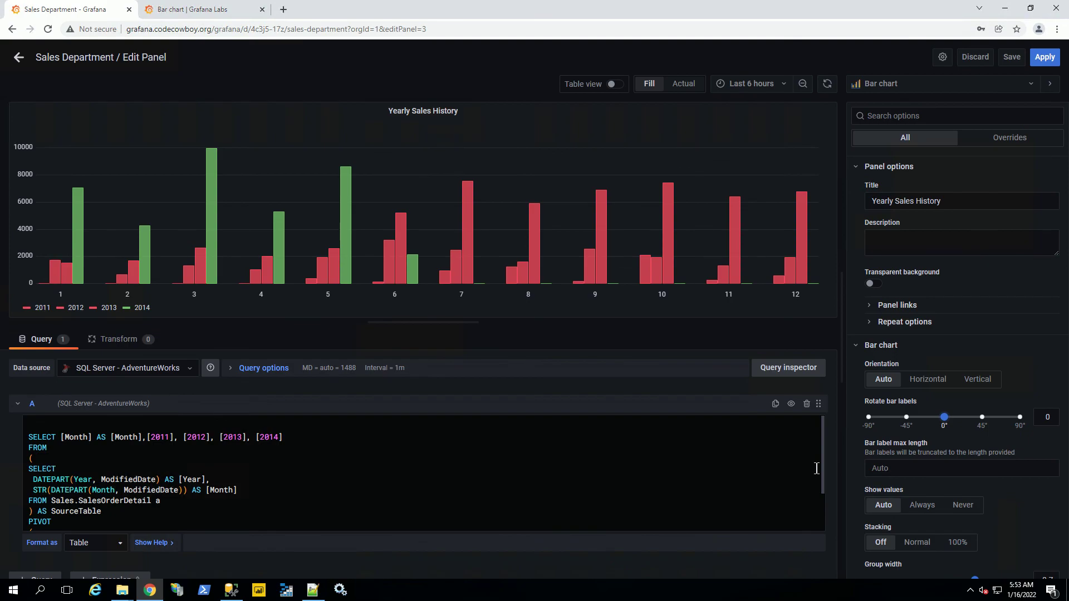
{"action": "scroll", "coordinate": [1002, 410], "scroll_direction": "down", "scroll_amount": 7}
{"action": "scroll", "coordinate": [994, 413], "scroll_direction": "down", "scroll_amount": 4}
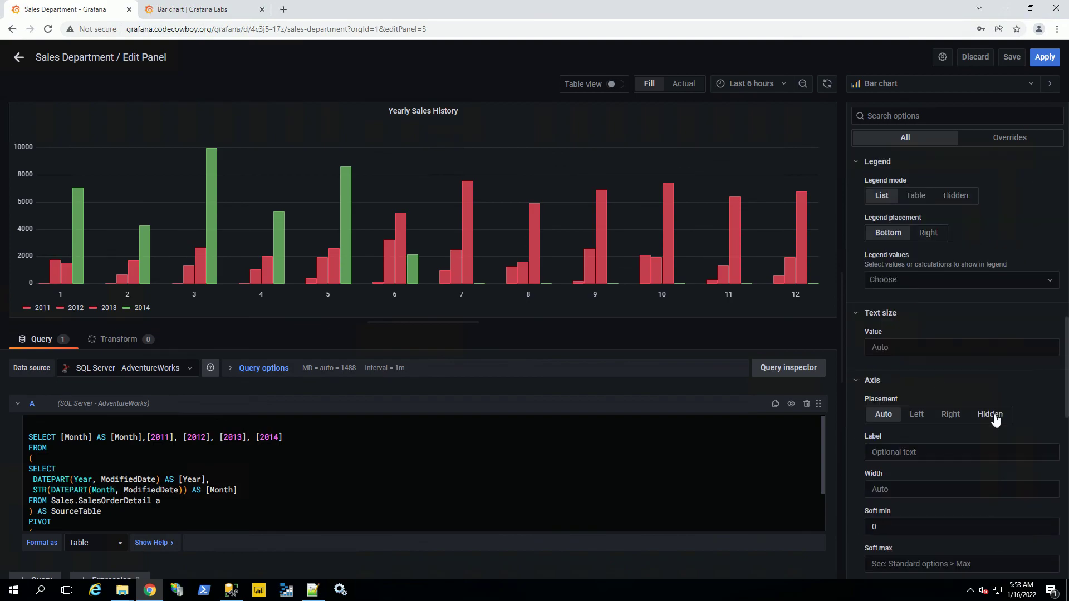
{"action": "scroll", "coordinate": [926, 332], "scroll_direction": "down", "scroll_amount": 2}
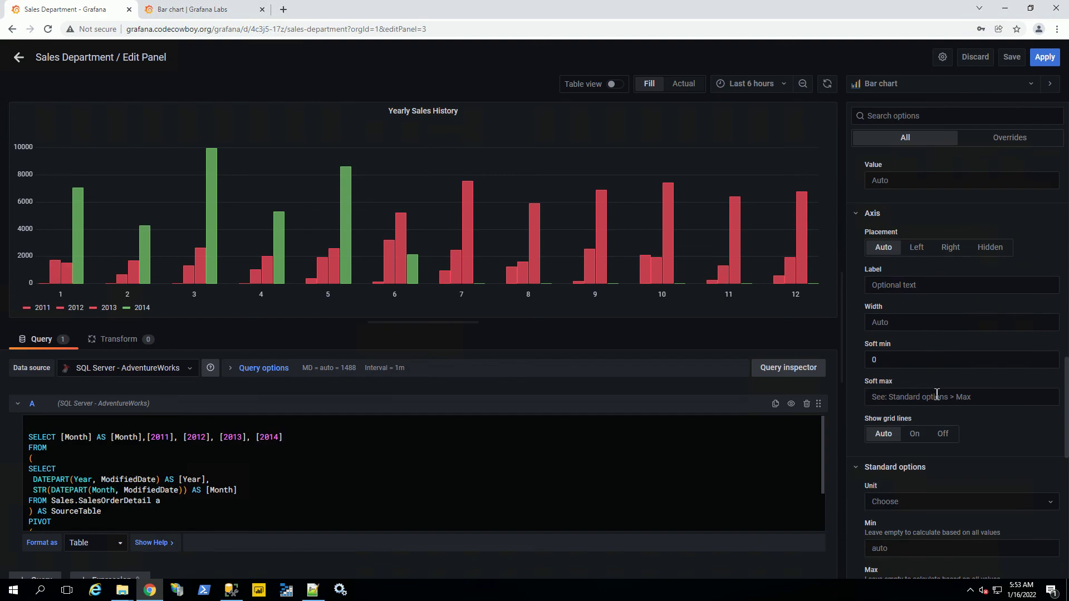
{"action": "scroll", "coordinate": [935, 343], "scroll_direction": "down", "scroll_amount": 2}
{"action": "scroll", "coordinate": [940, 371], "scroll_direction": "down", "scroll_amount": 4}
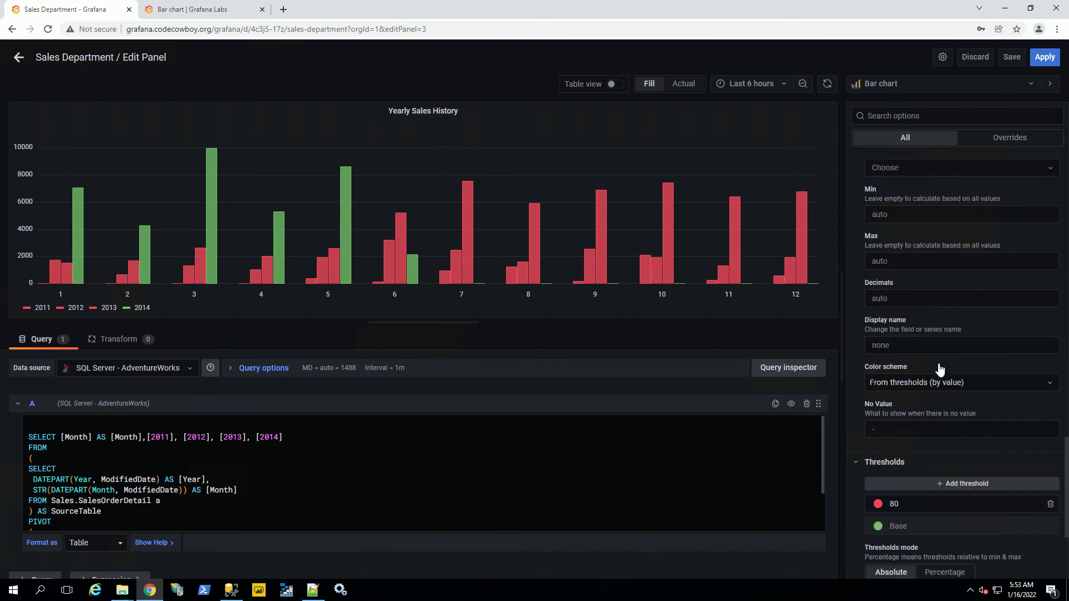
{"action": "scroll", "coordinate": [923, 397], "scroll_direction": "down", "scroll_amount": 2}
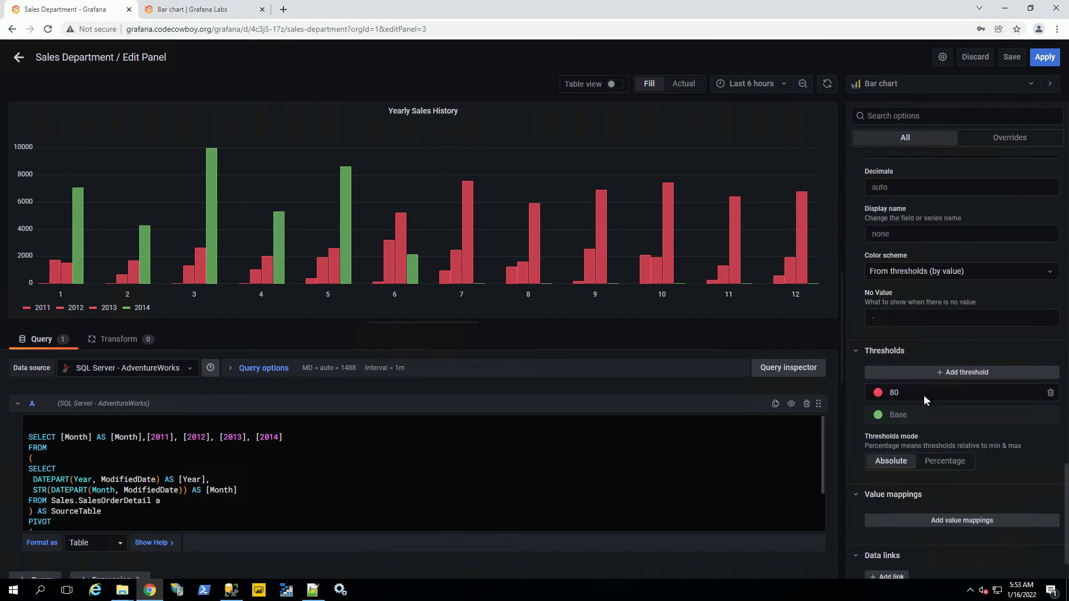
{"action": "left_click", "coordinate": [901, 273]}
{"action": "left_click", "coordinate": [893, 304]}
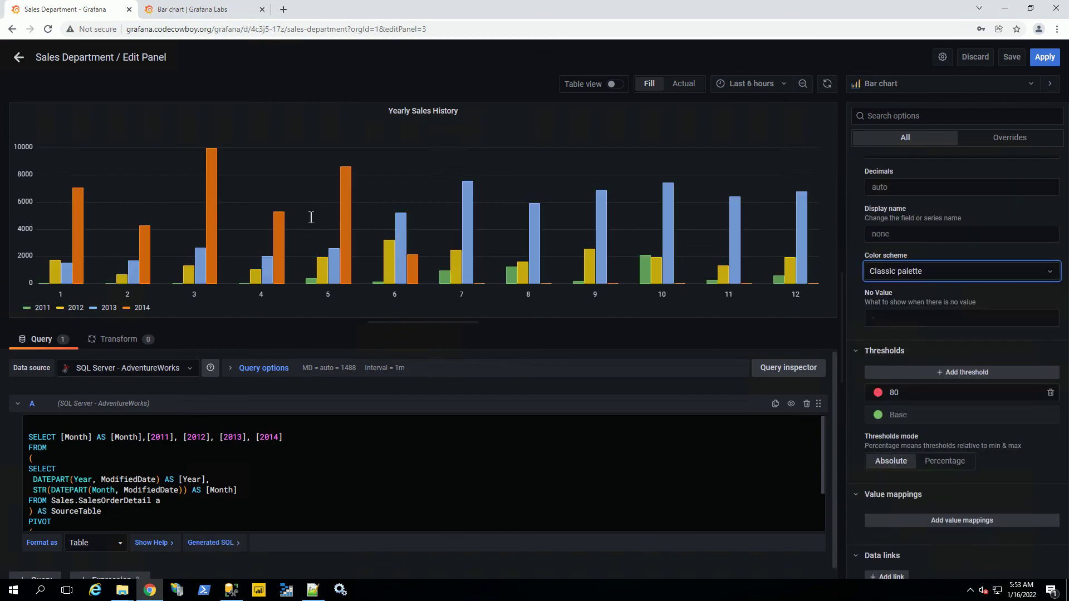
{"action": "left_click", "coordinate": [918, 84]}
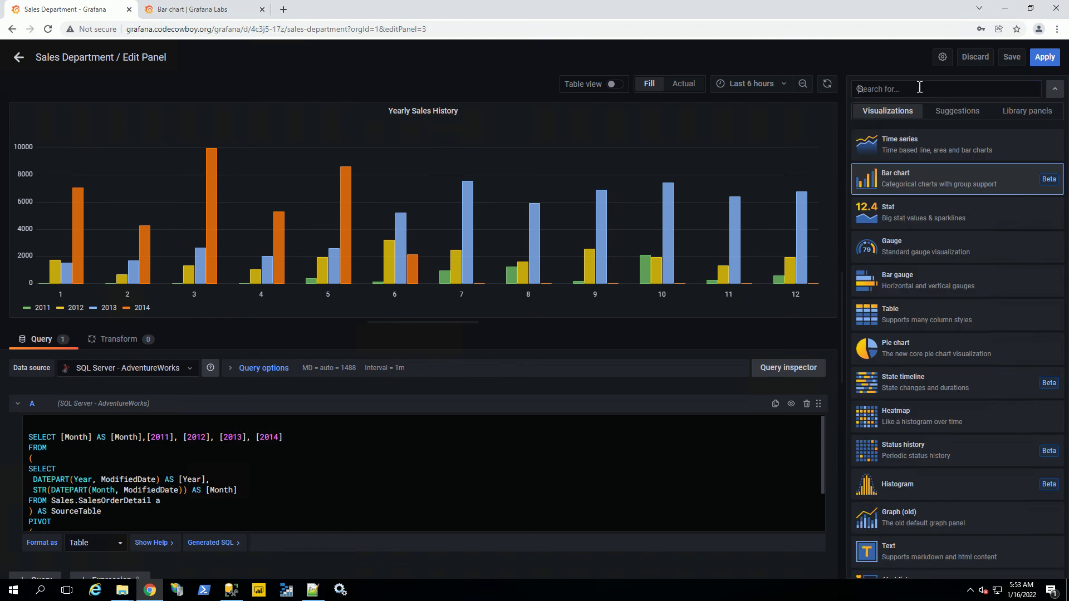
{"action": "left_click", "coordinate": [907, 311]}
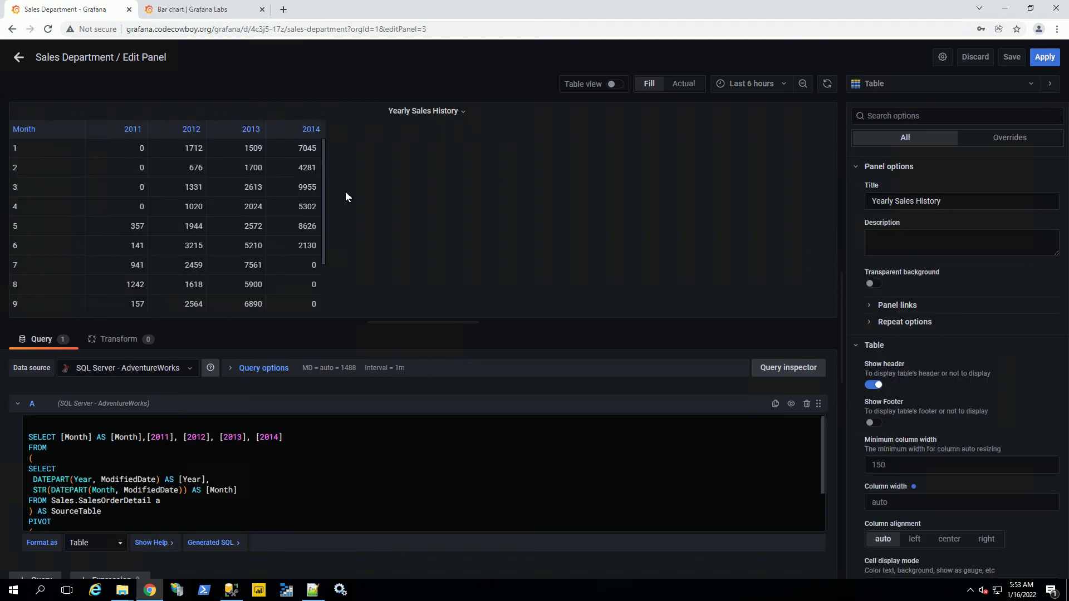
{"action": "left_click", "coordinate": [1044, 59]}
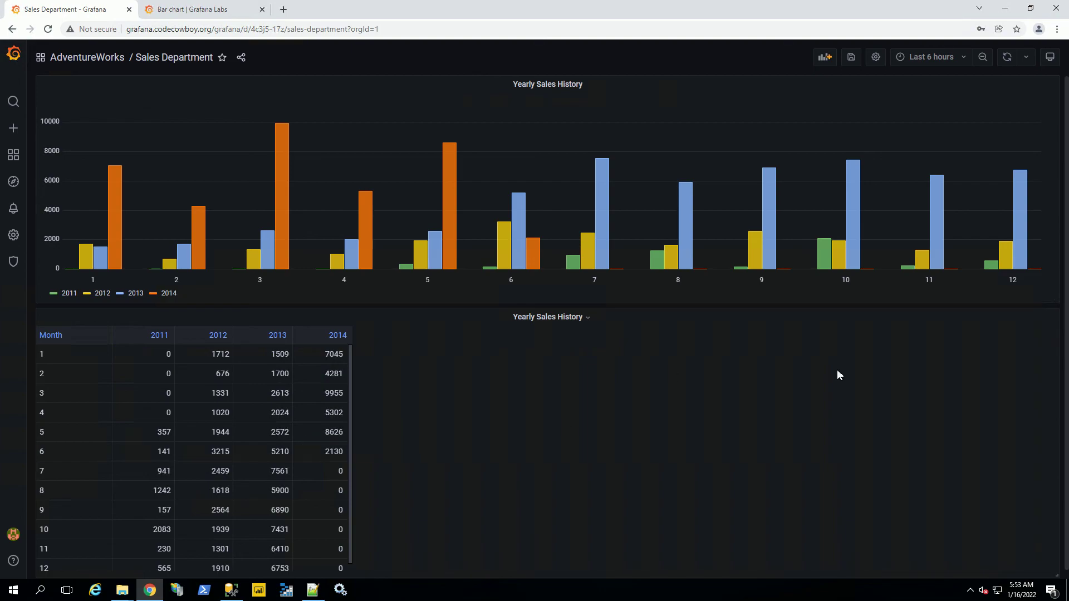
- Shrink the Yearly Sales History table panel so it fits only the Month and year columns
{"action": "left_click_drag", "start_coordinate": [1055, 575], "coordinate": [358, 572]}
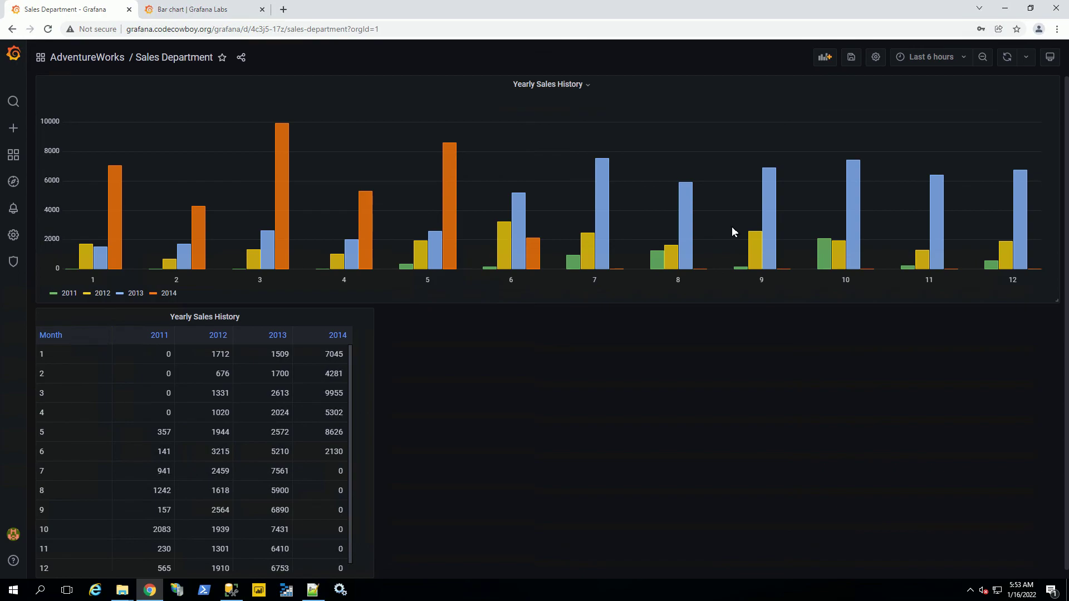
{"action": "mouse_move", "coordinate": [645, 259]}
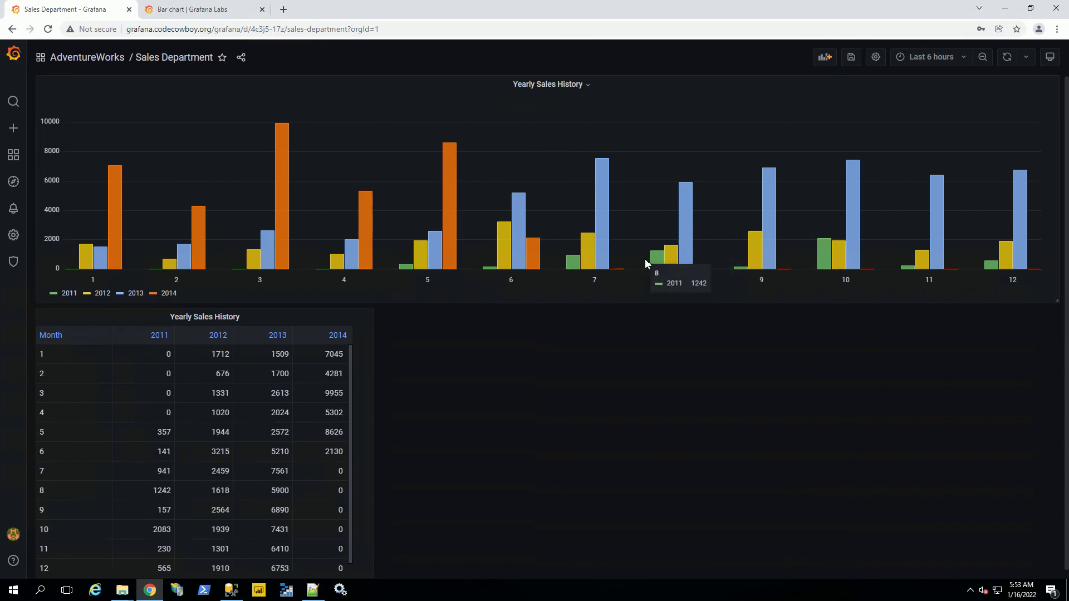